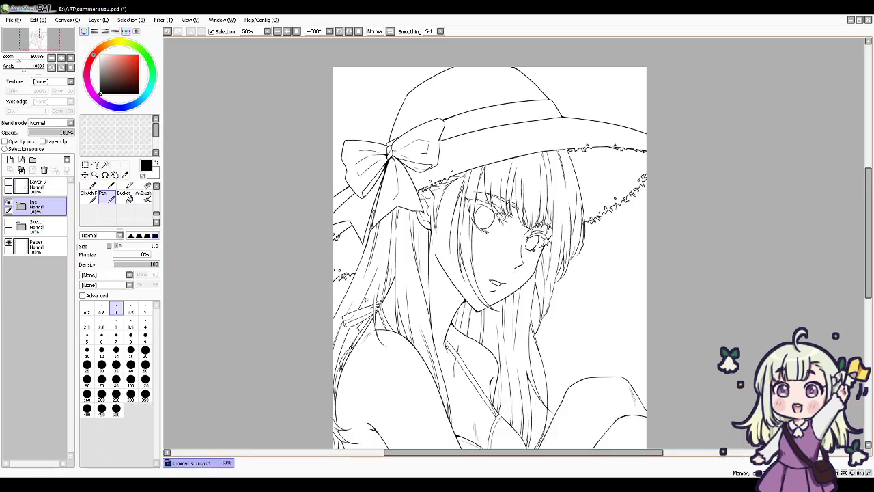
# Step: Create a new layer directly beneath the line folder and activate the Magic Wand
pyautogui.click(9, 159)
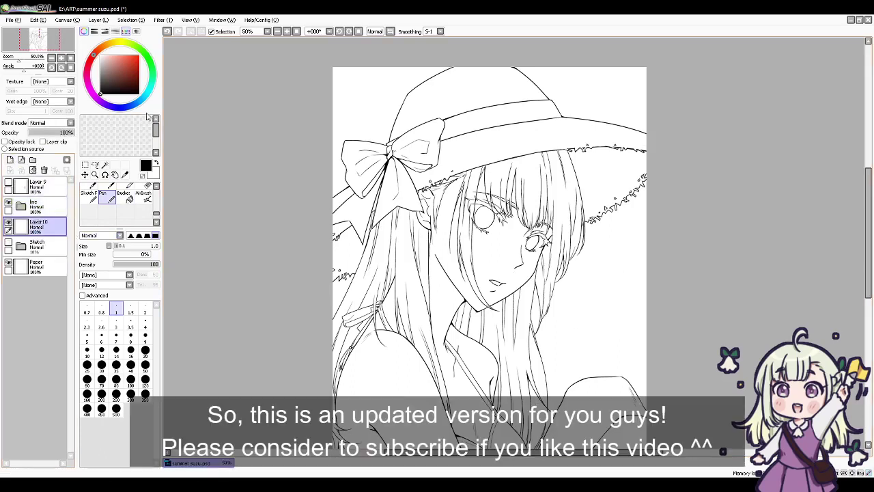
pyautogui.click(105, 164)
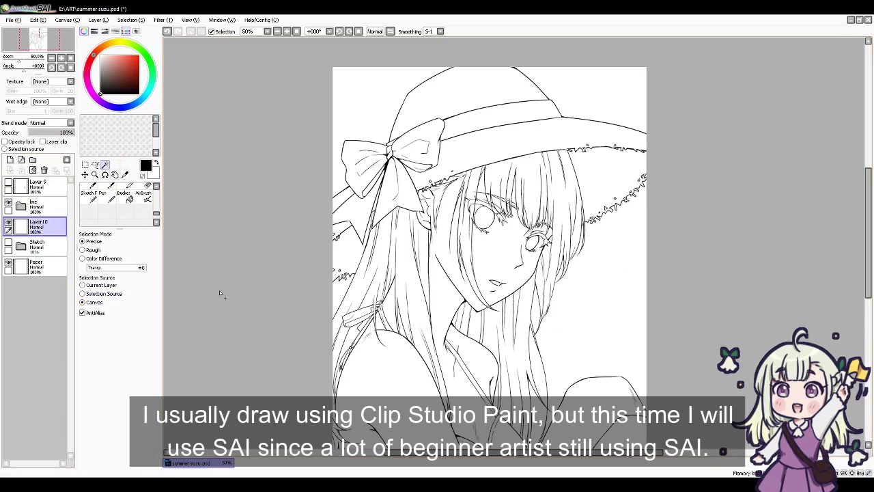
pyautogui.scroll(-3, 575, 313)
pyautogui.click(547, 230)
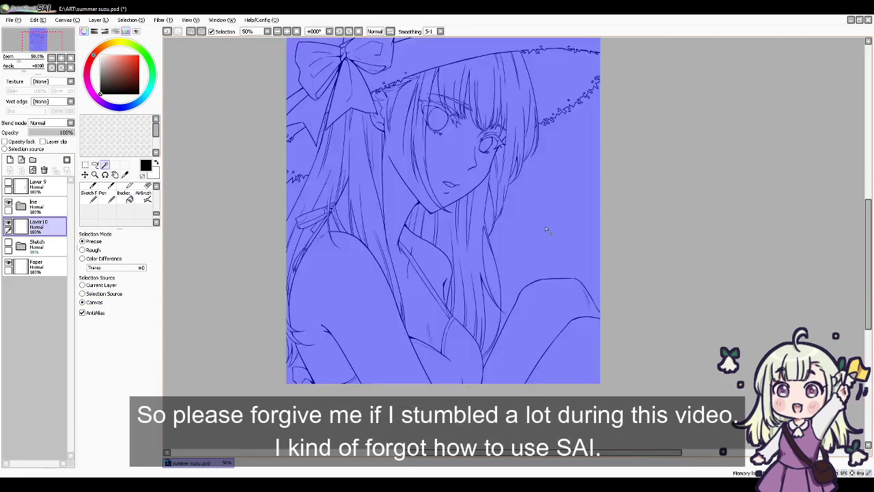
pyautogui.hotkey('ctrl', 'd')
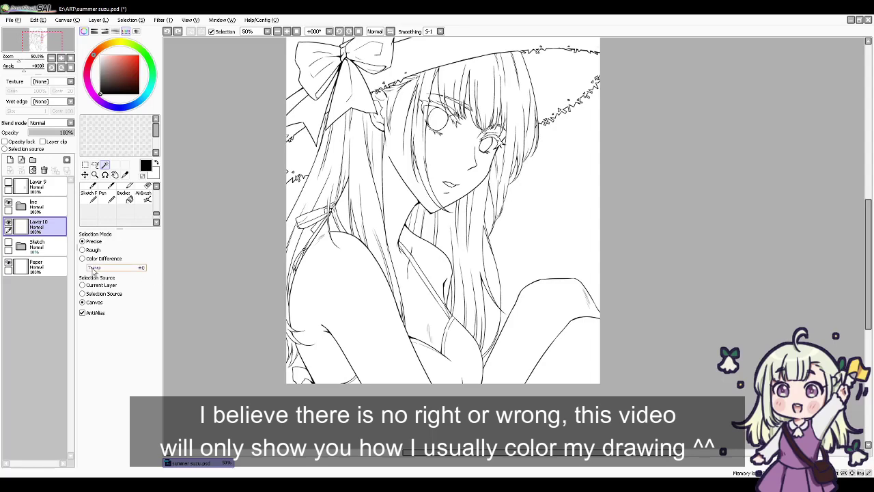
pyautogui.scroll(3, 490, 209)
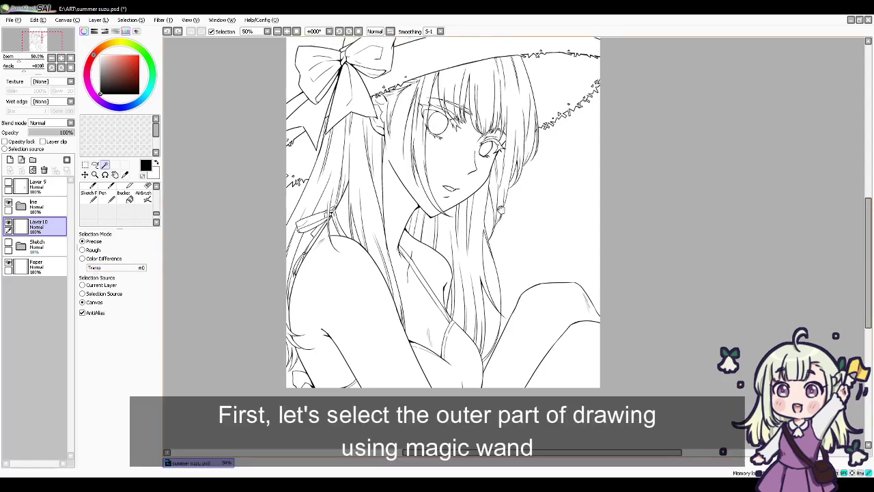
pyautogui.click(519, 217)
pyautogui.hotkey('ctrl', 'd')
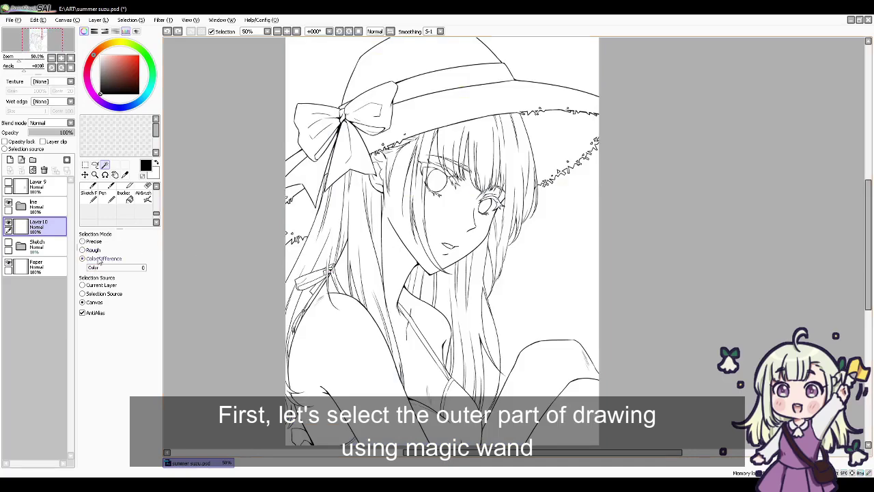
# Step: Select the background on both sides of the figure with the Magic Wand in Color Difference mode at 0
pyautogui.click(553, 286)
pyautogui.scroll(2, 554, 283)
pyautogui.click(566, 132)
pyautogui.click(311, 163)
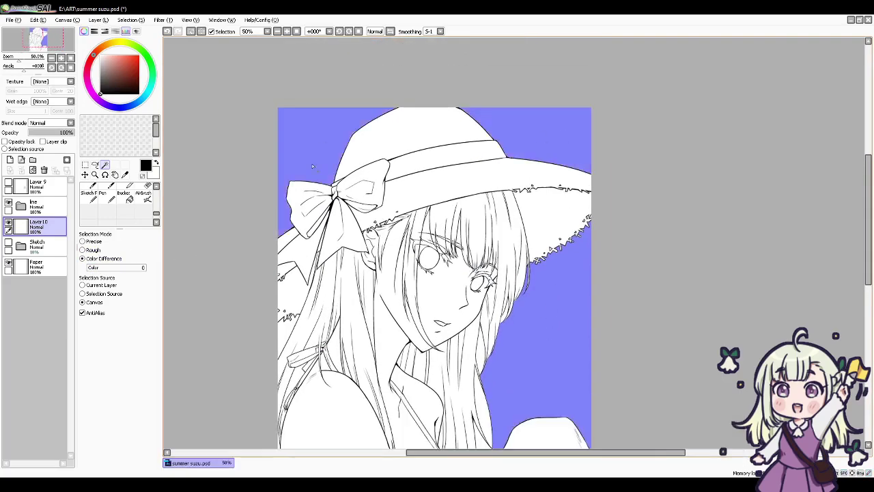
# Step: Add the background gaps beside the hat ribbon and between the long hair strands and the knee to the selection
pyautogui.moveTo(286, 301); pyautogui.dragTo(303, 273)
pyautogui.click(301, 300)
pyautogui.moveTo(390, 263); pyautogui.dragTo(389, 216)
pyautogui.click(497, 280)
pyautogui.click(498, 341)
pyautogui.moveTo(498, 379); pyautogui.dragTo(501, 348)
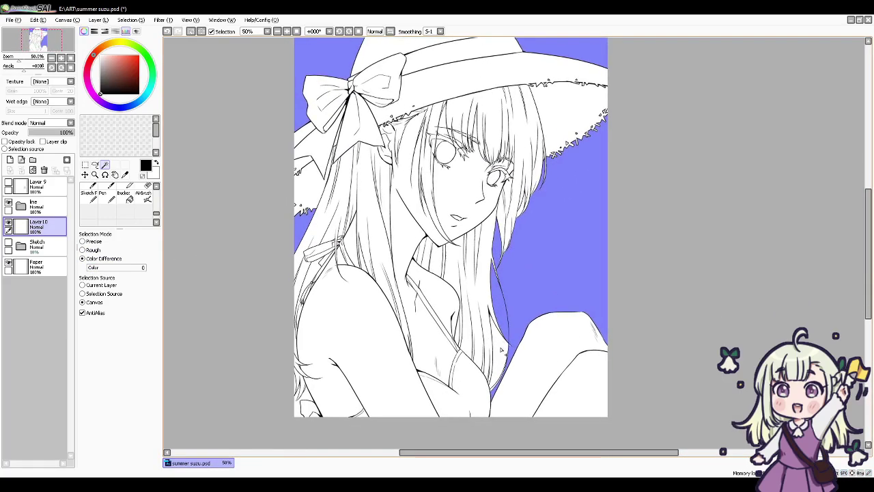
pyautogui.click(501, 349)
# Step: Add the small background gap between the hair strands below the frayed hat brim to the selection
pyautogui.scroll(1, 539, 280)
pyautogui.moveTo(538, 246); pyautogui.dragTo(625, 138)
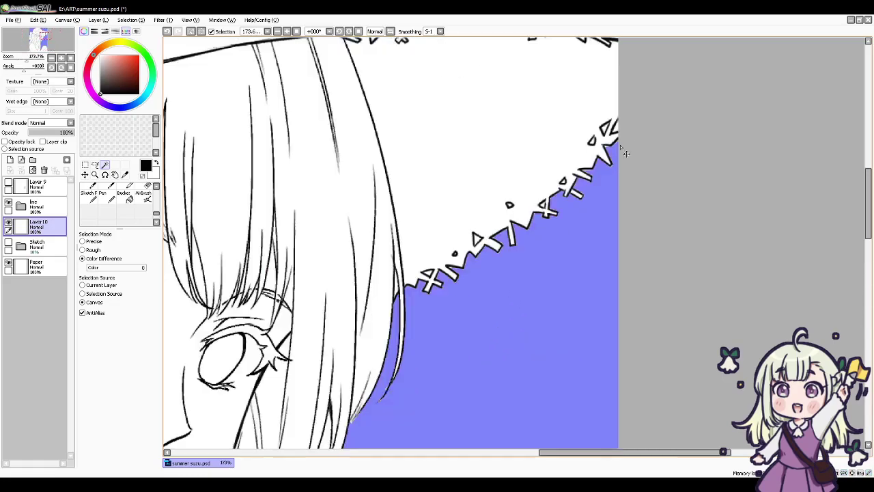
pyautogui.moveTo(460, 327); pyautogui.dragTo(549, 222)
pyautogui.click(413, 344)
pyautogui.moveTo(552, 184); pyautogui.dragTo(525, 282)
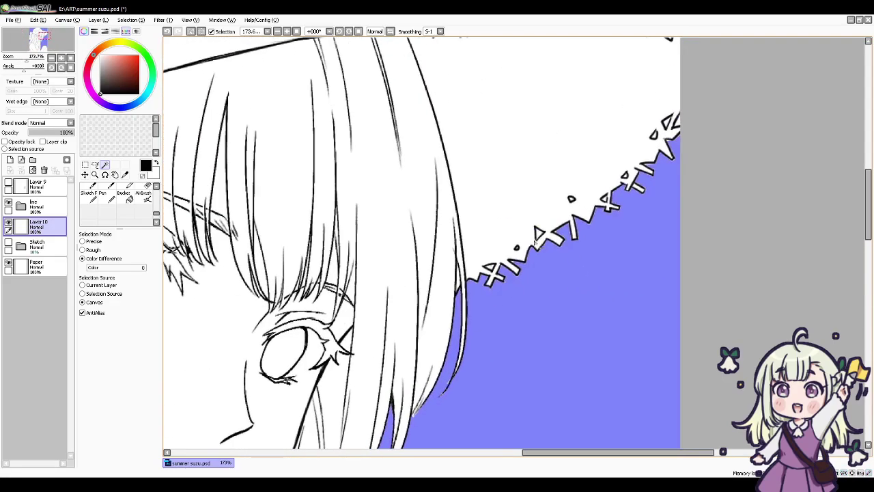
pyautogui.scroll(1, 540, 235)
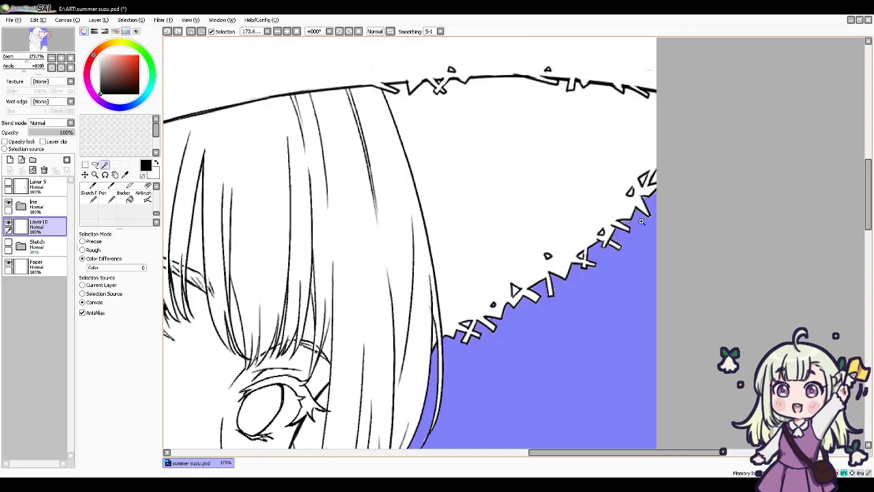
pyautogui.click(277, 31)
pyautogui.click(277, 31)
pyautogui.click(278, 31)
pyautogui.click(277, 31)
# Step: Add the background beside the arm in the drawing's lower-left corner to the selection and check the outline for missed gaps
pyautogui.moveTo(366, 297); pyautogui.dragTo(423, 223)
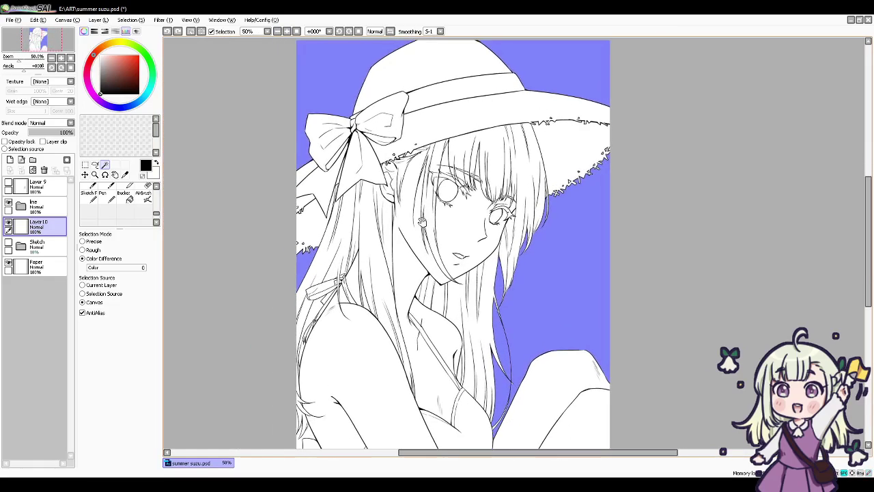
pyautogui.moveTo(539, 267); pyautogui.dragTo(532, 202)
pyautogui.scroll(3, 296, 380)
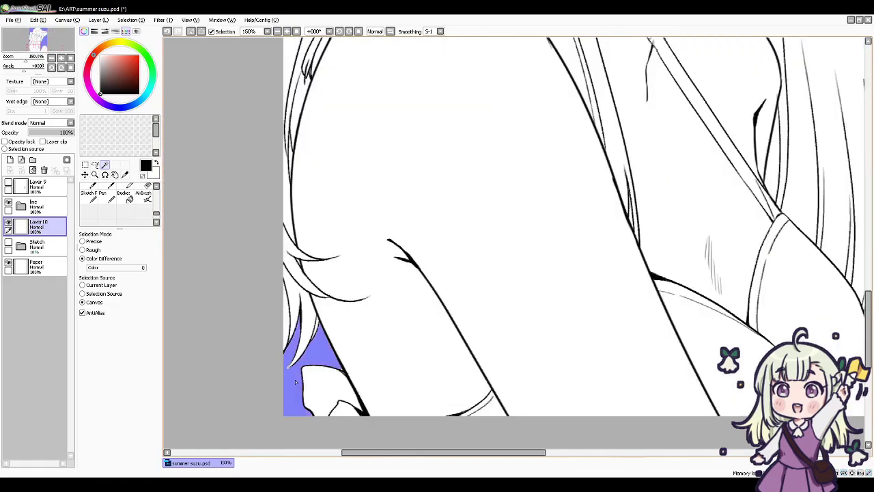
pyautogui.press('pagedown')
pyautogui.press('pagedown')
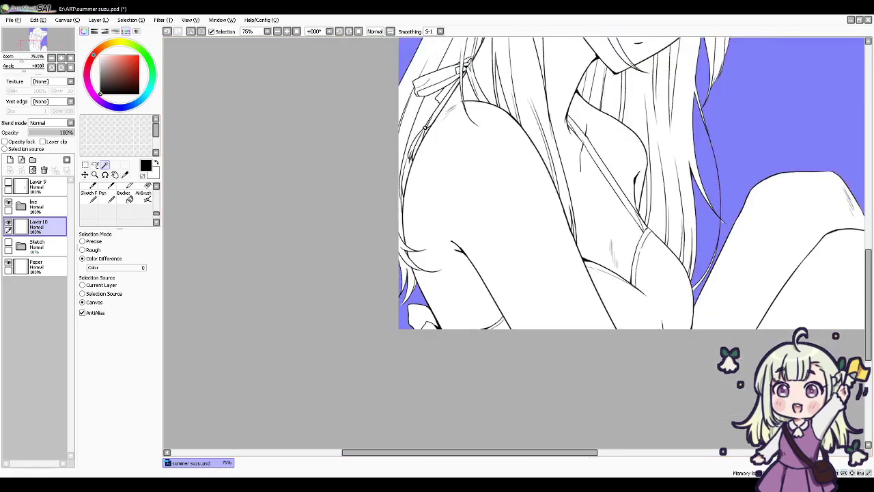
pyautogui.moveTo(739, 109); pyautogui.dragTo(587, 297)
pyautogui.scroll(-1, 640, 409)
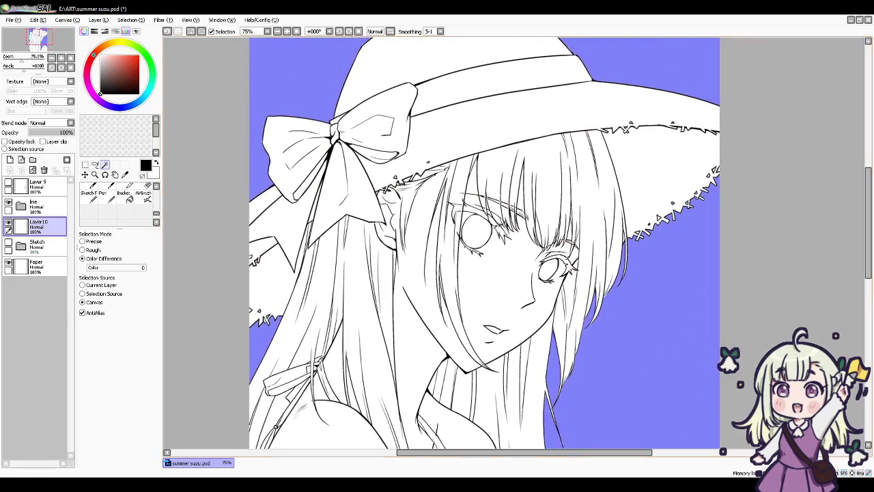
pyautogui.scroll(-1, 640, 410)
pyautogui.moveTo(586, 354); pyautogui.dragTo(580, 330)
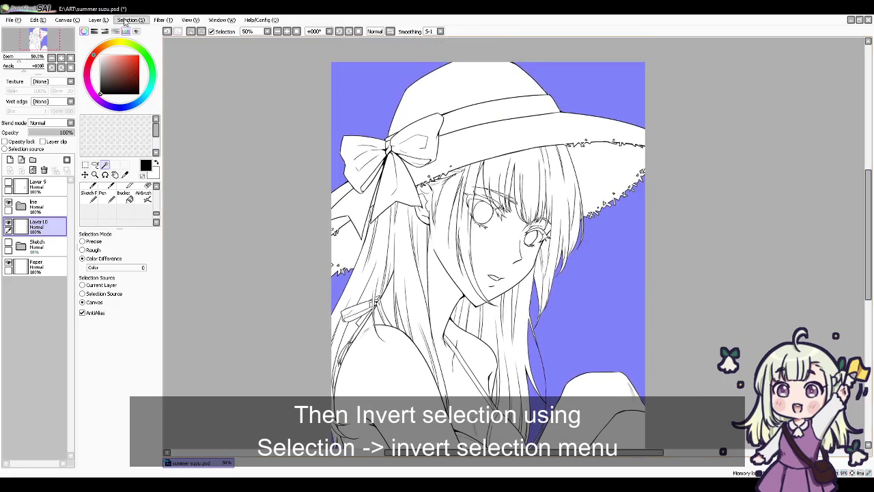
# Step: Invert the selection and fill the whole figure with light grey on the new layer using the Bucket
pyautogui.click(177, 53)
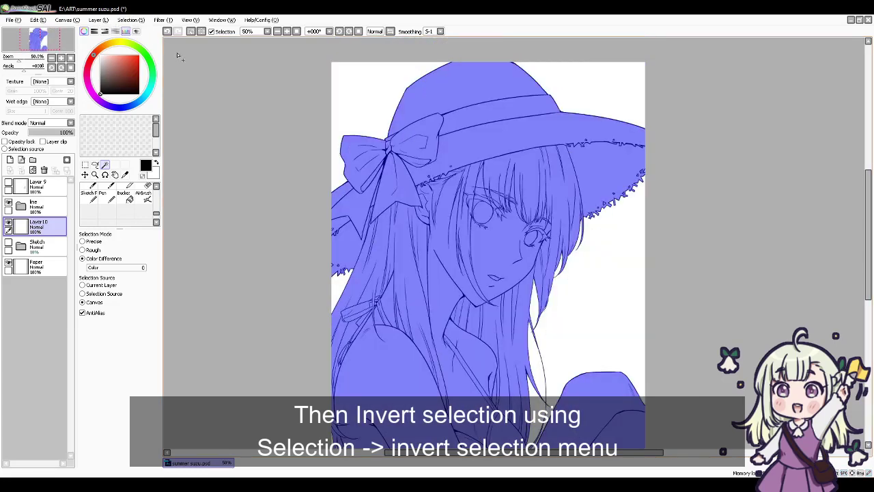
pyautogui.moveTo(590, 321); pyautogui.dragTo(592, 258)
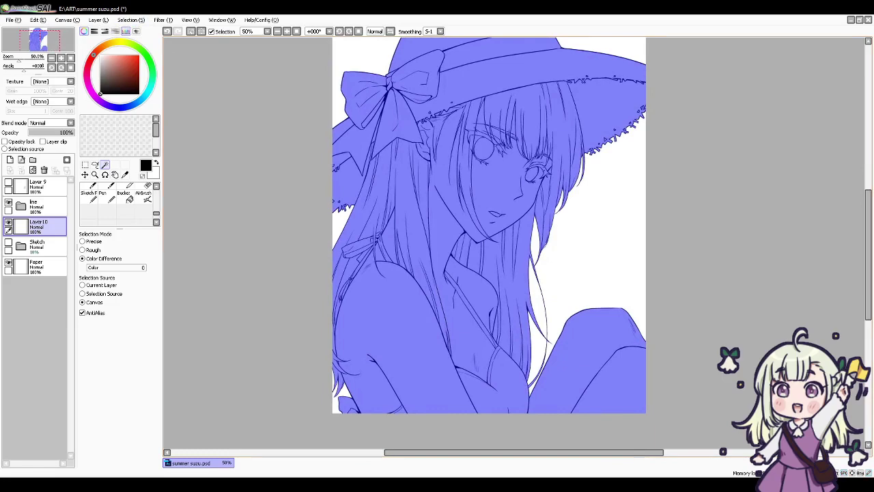
pyautogui.click(124, 195)
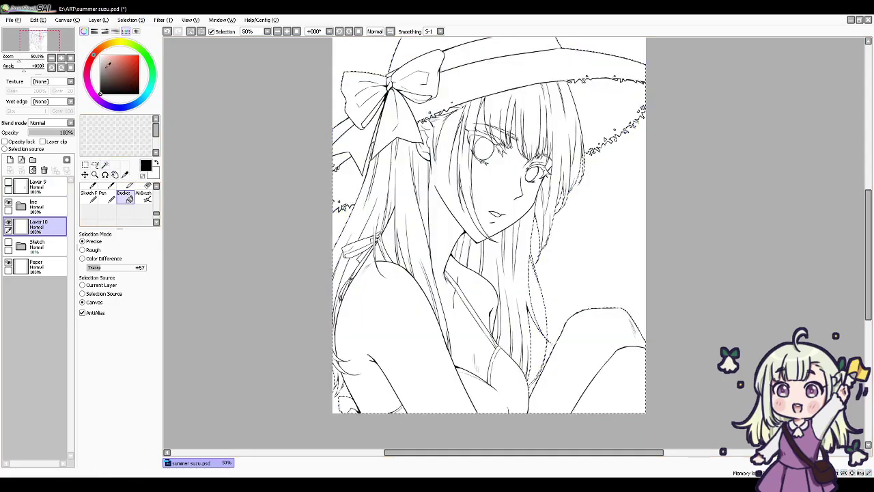
pyautogui.click(104, 103)
pyautogui.click(102, 62)
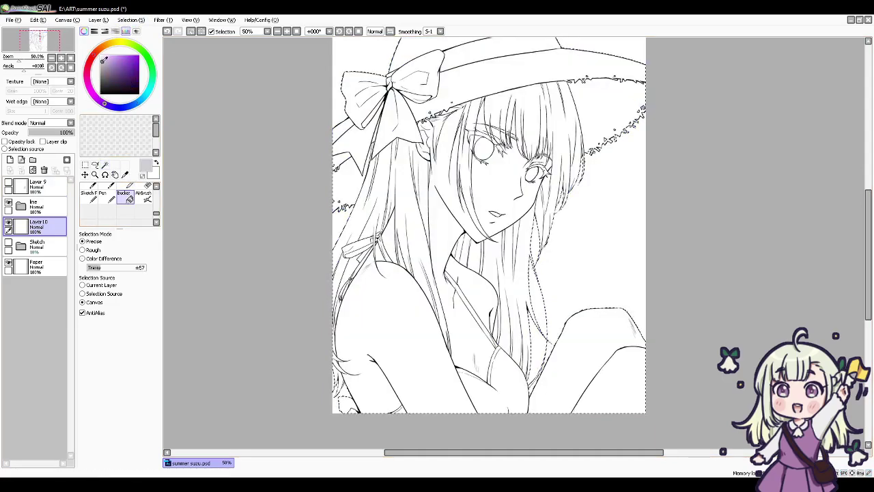
pyautogui.click(447, 234)
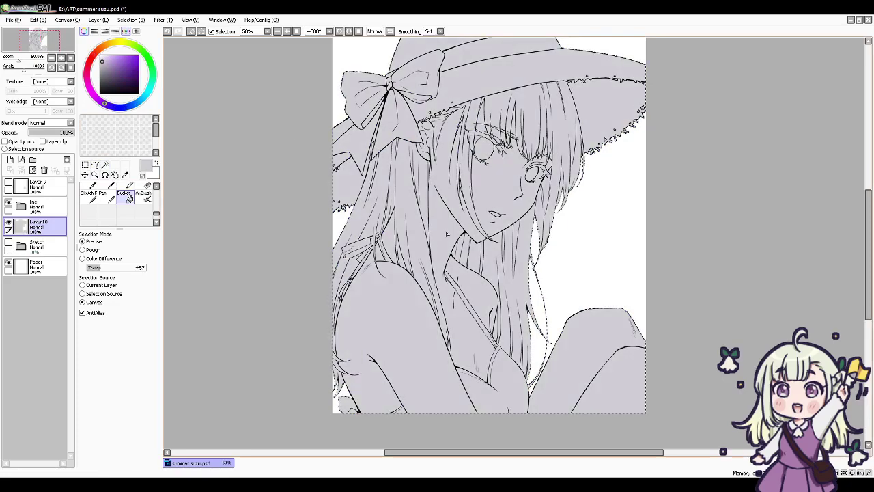
pyautogui.moveTo(607, 228); pyautogui.dragTo(593, 238)
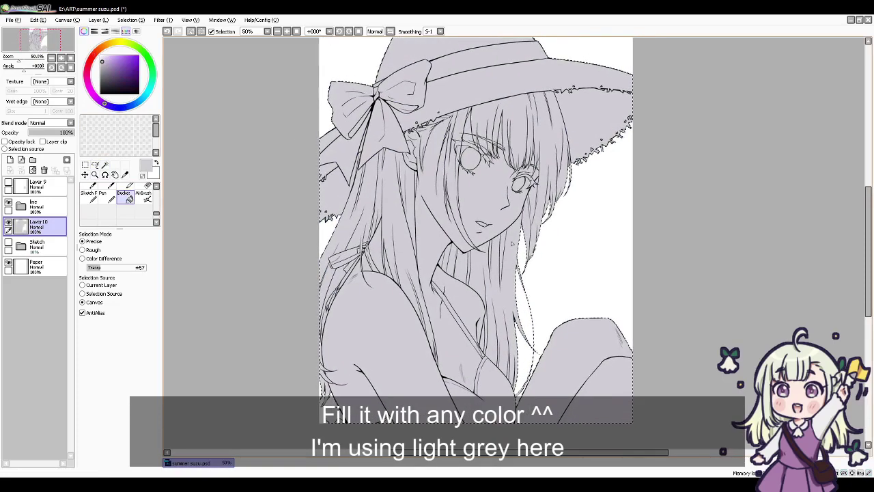
pyautogui.hotkey('ctrl', 'd')
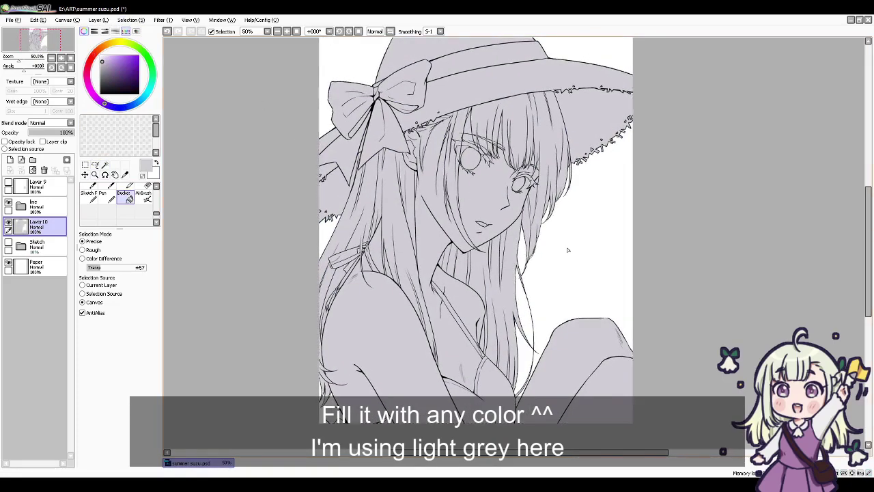
# Step: Show the Layer 9 colour palette and pick its lightest cream swatch as the drawing colour
pyautogui.moveTo(587, 310); pyautogui.dragTo(578, 319)
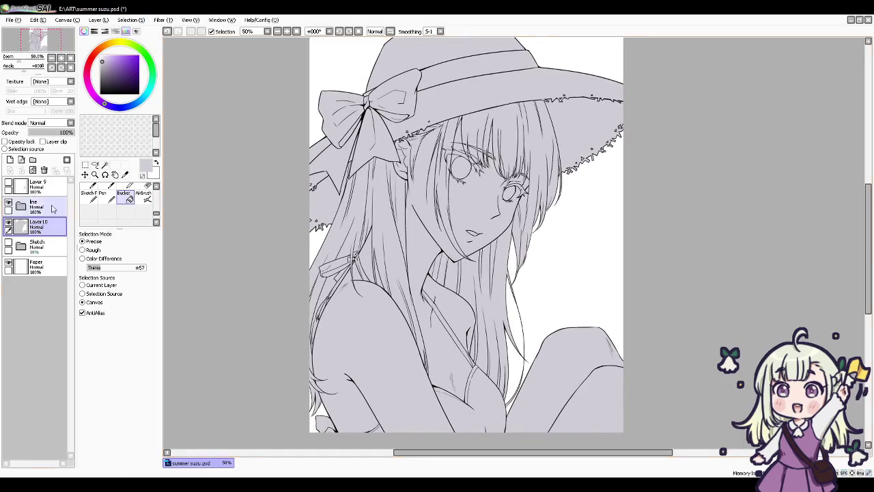
pyautogui.click(8, 185)
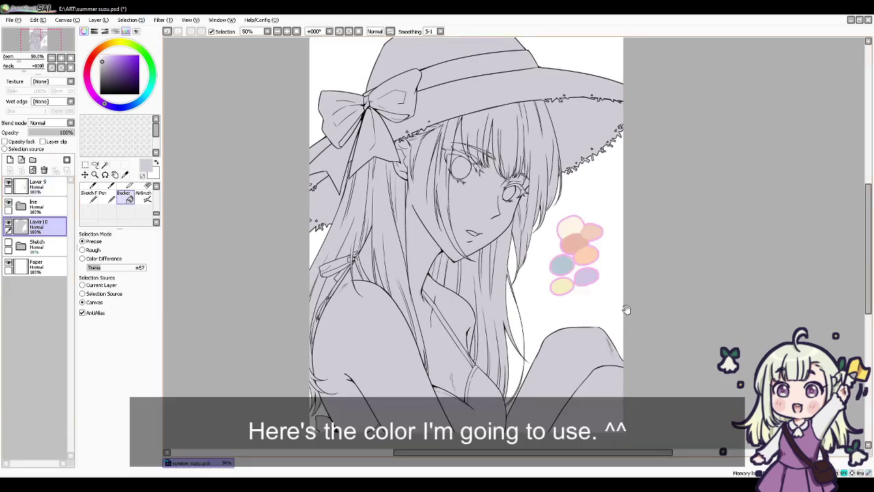
pyautogui.moveTo(626, 310); pyautogui.dragTo(614, 327)
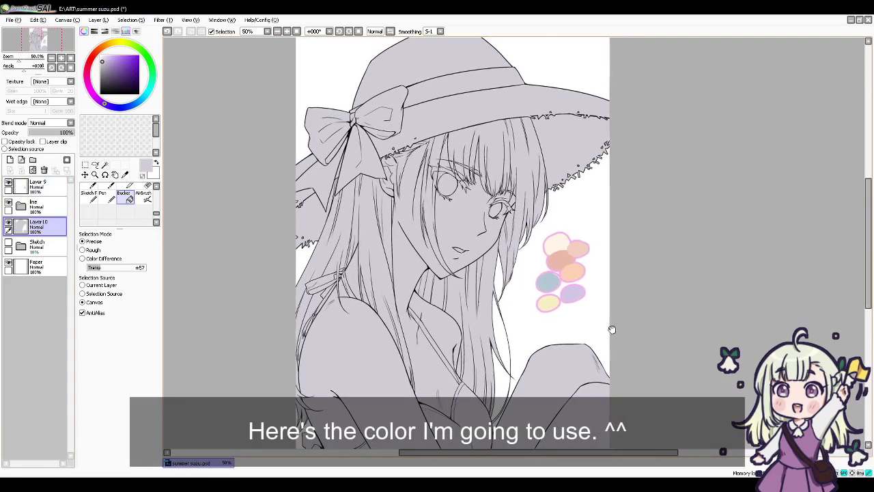
pyautogui.keyDown('alt'); pyautogui.click(558, 244); pyautogui.keyUp('alt')
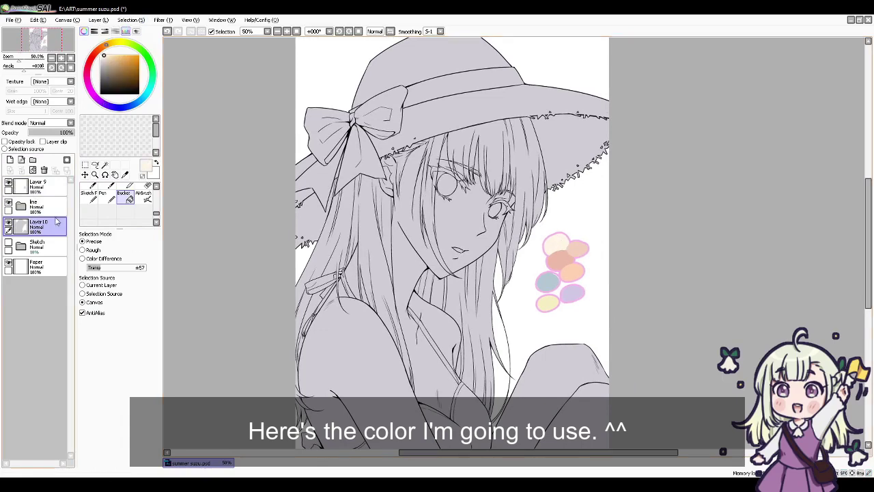
# Step: Create a new layer inside a new folder above the grey base and clip the folder to that base
pyautogui.click(10, 160)
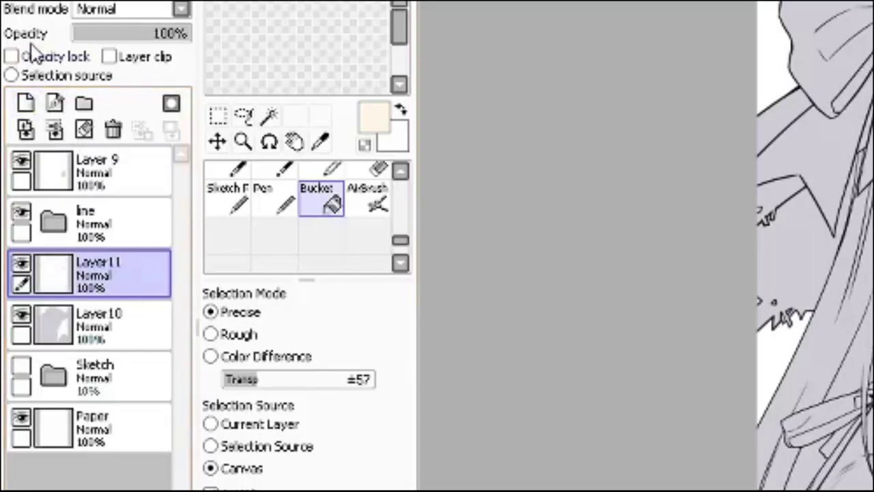
pyautogui.click(12, 58)
pyautogui.click(21, 58)
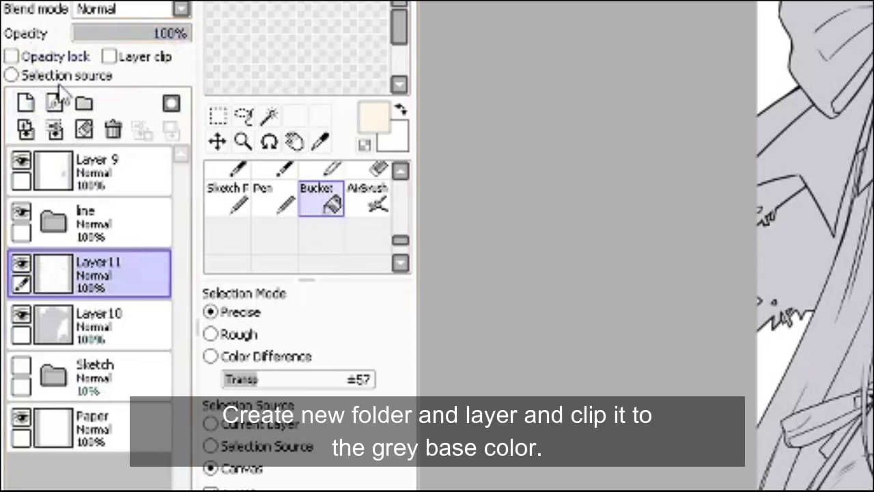
pyautogui.click(84, 103)
pyautogui.moveTo(107, 321); pyautogui.dragTo(113, 280)
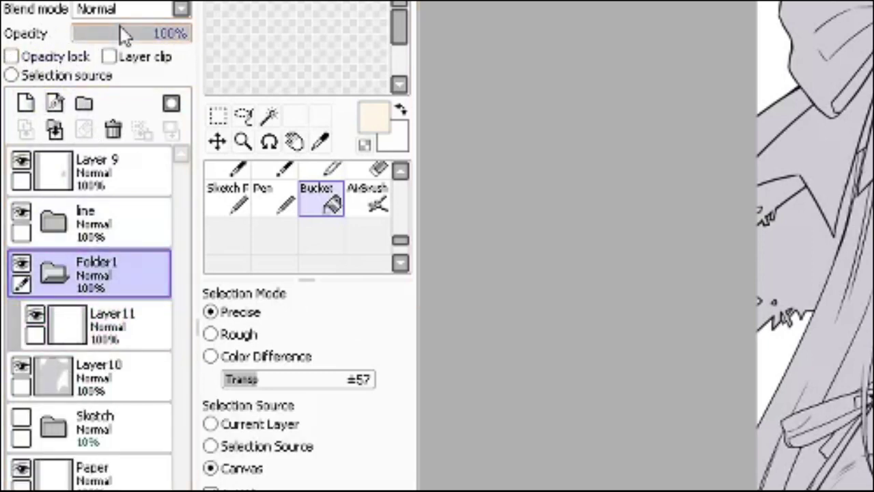
pyautogui.click(114, 57)
# Step: Paint the cream base colour over the face, neck and chest on Layer11 with the Pen at size 350
pyautogui.click(133, 335)
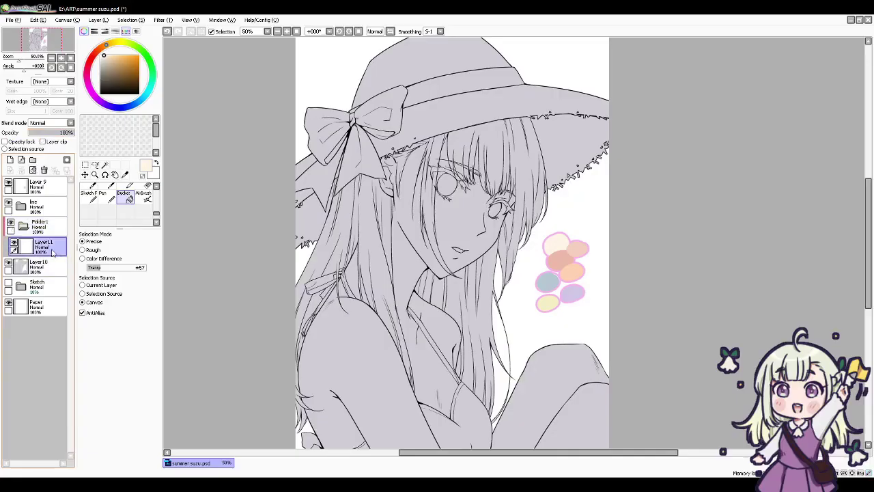
pyautogui.moveTo(506, 276)
pyautogui.mouseDown()
pyautogui.moveTo(480, 261)
pyautogui.moveTo(487, 255)
pyautogui.mouseUp()
pyautogui.moveTo(157, 214)
pyautogui.mouseDown()
pyautogui.moveTo(158, 194)
pyautogui.moveTo(156, 216)
pyautogui.mouseUp()
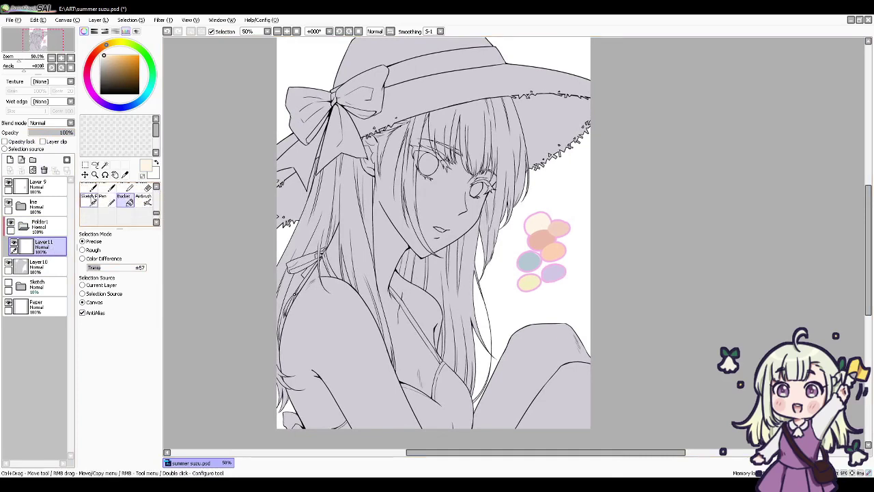
pyautogui.click(104, 198)
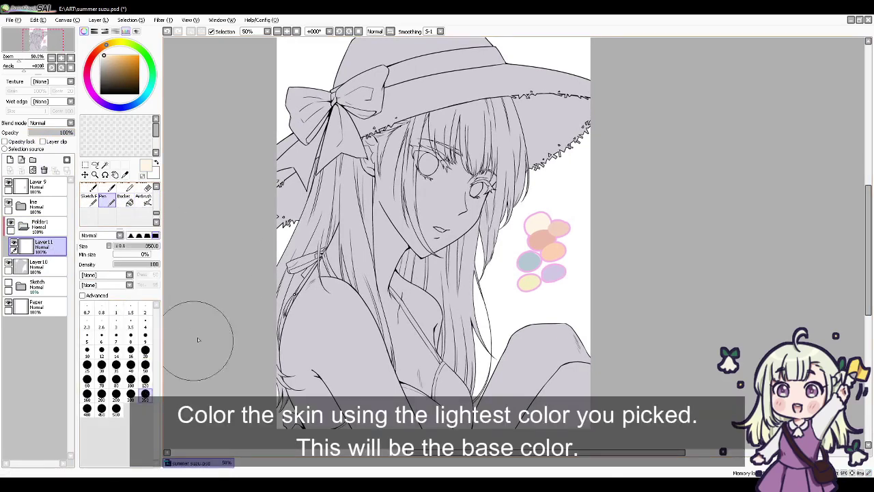
pyautogui.moveTo(397, 180)
pyautogui.mouseDown()
pyautogui.moveTo(410, 178)
pyautogui.moveTo(403, 147)
pyautogui.moveTo(396, 226)
pyautogui.moveTo(410, 365)
pyautogui.moveTo(437, 259)
pyautogui.moveTo(478, 170)
pyautogui.moveTo(410, 116)
pyautogui.moveTo(452, 299)
pyautogui.mouseUp()
pyautogui.scroll(-5, 157, 191)
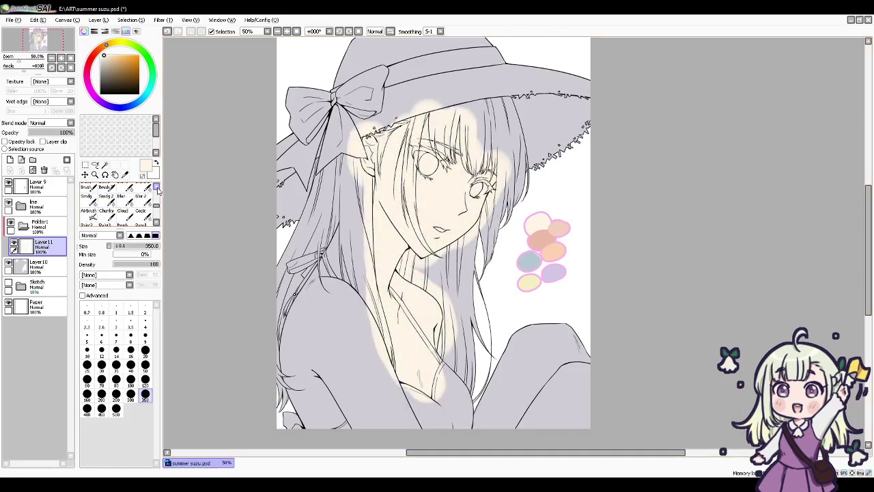
pyautogui.click(89, 201)
pyautogui.click(108, 201)
pyautogui.click(156, 222)
pyautogui.click(107, 215)
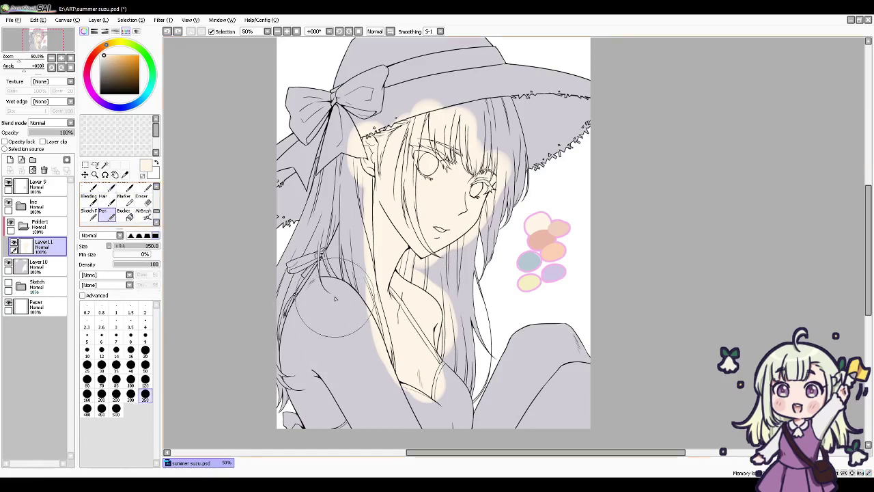
# Step: Extend the cream base colour over the shoulder, arm, chest, bangs and knees on Layer11 with the Pen at size 350
pyautogui.moveTo(335, 303)
pyautogui.mouseDown()
pyautogui.moveTo(298, 328)
pyautogui.moveTo(365, 332)
pyautogui.moveTo(298, 393)
pyautogui.moveTo(329, 371)
pyautogui.moveTo(379, 396)
pyautogui.mouseUp()
pyautogui.moveTo(578, 375)
pyautogui.mouseDown()
pyautogui.moveTo(498, 406)
pyautogui.moveTo(557, 348)
pyautogui.mouseUp()
pyautogui.moveTo(572, 351); pyautogui.dragTo(573, 373)
pyautogui.moveTo(476, 136); pyautogui.dragTo(493, 183)
pyautogui.moveTo(436, 359); pyautogui.dragTo(399, 384)
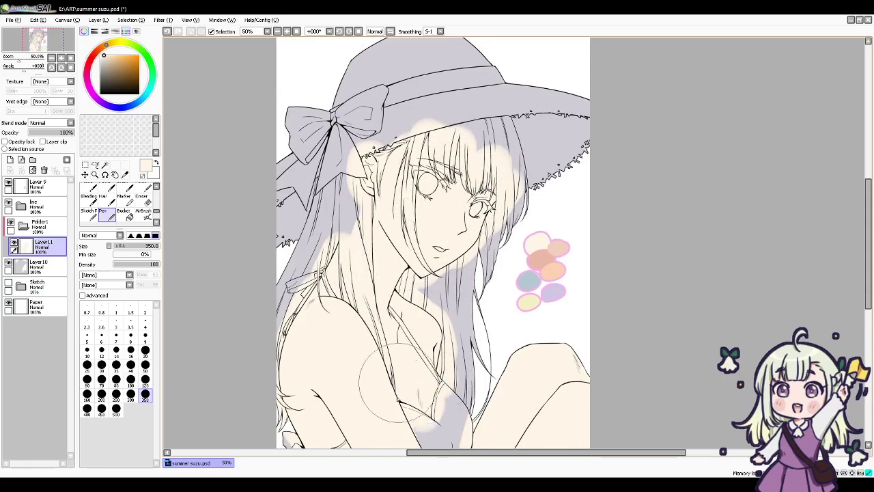
pyautogui.moveTo(512, 374)
pyautogui.mouseDown()
pyautogui.moveTo(523, 336)
pyautogui.moveTo(525, 350)
pyautogui.mouseUp()
pyautogui.moveTo(502, 306); pyautogui.dragTo(508, 343)
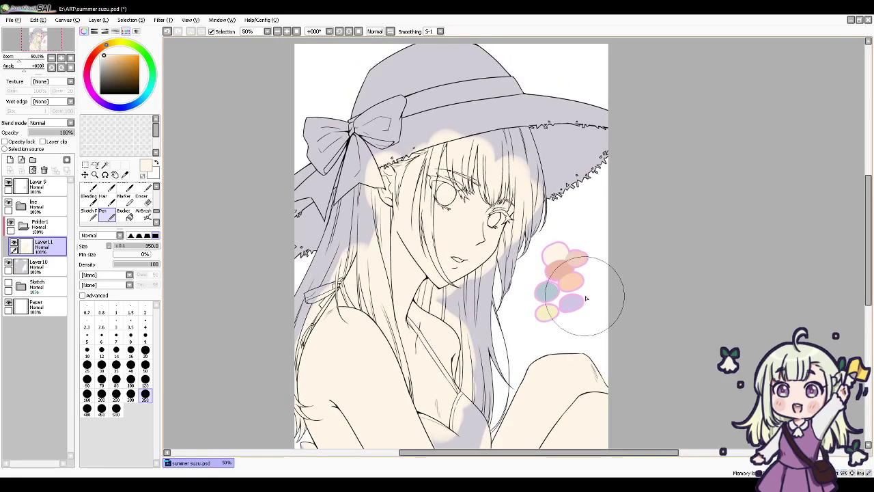
pyautogui.moveTo(583, 322); pyautogui.dragTo(576, 308)
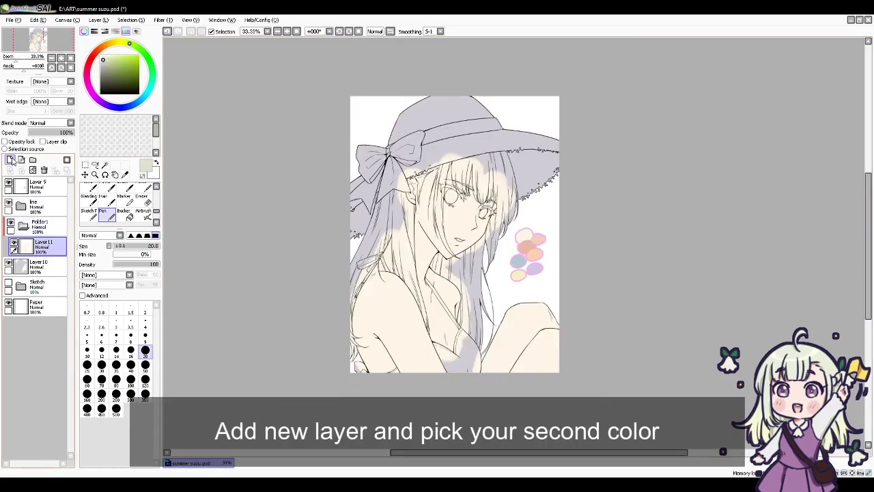
# Step: Add a new layer clipped to the cream base and ready the Airbrush with the palette's pale pink swatch
pyautogui.click(10, 160)
pyautogui.click(60, 141)
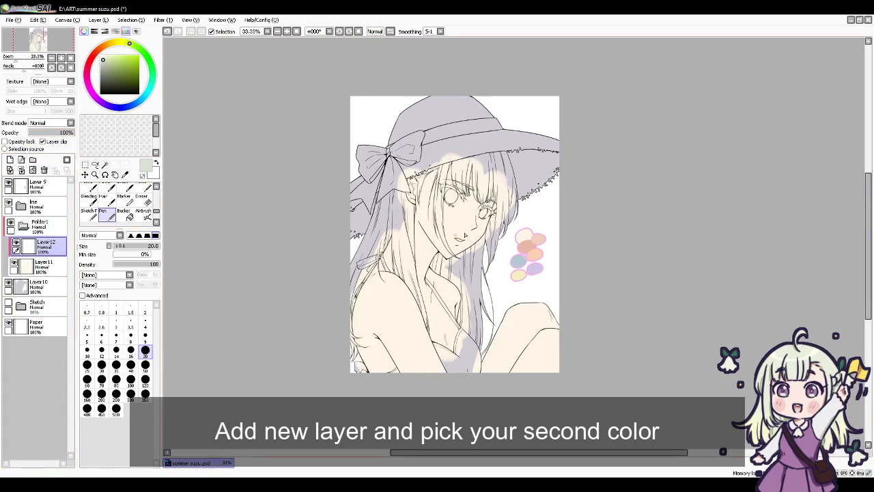
pyautogui.moveTo(552, 228); pyautogui.dragTo(542, 230)
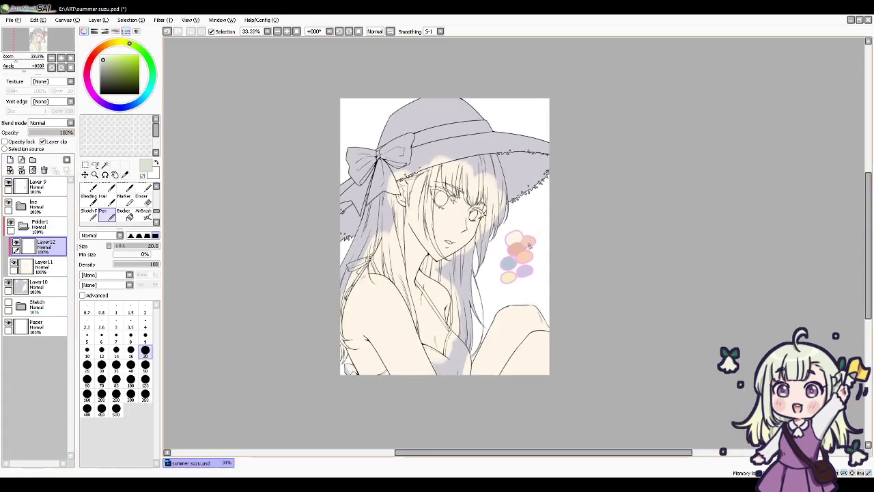
pyautogui.keyDown('alt'); pyautogui.click(528, 242); pyautogui.keyUp('alt')
pyautogui.press('a')
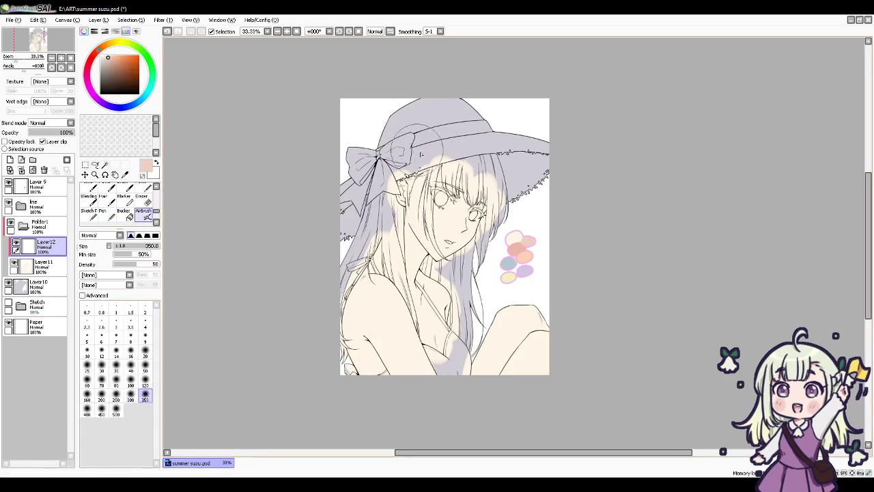
# Step: On a new top layer, sketch an orange sun in the upper-left corner and light-direction arrows over the hat with the Pen at size 50
pyautogui.click(10, 159)
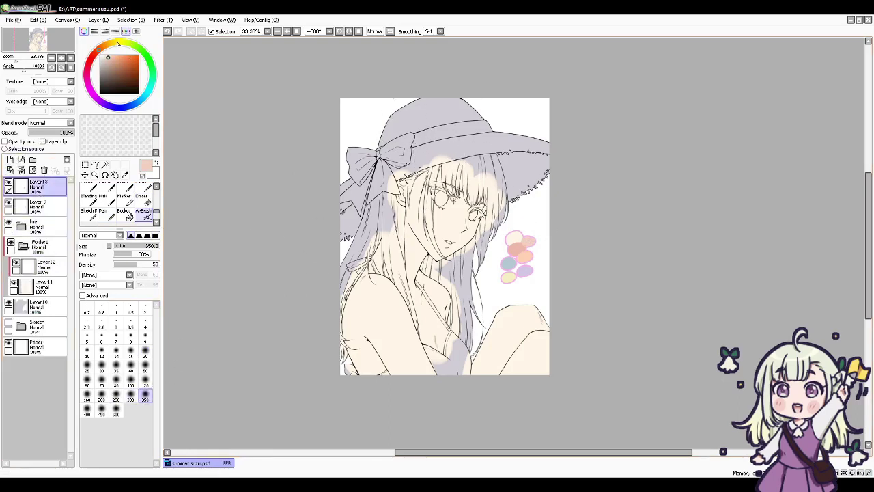
pyautogui.click(107, 44)
pyautogui.click(123, 57)
pyautogui.click(107, 214)
pyautogui.click(146, 337)
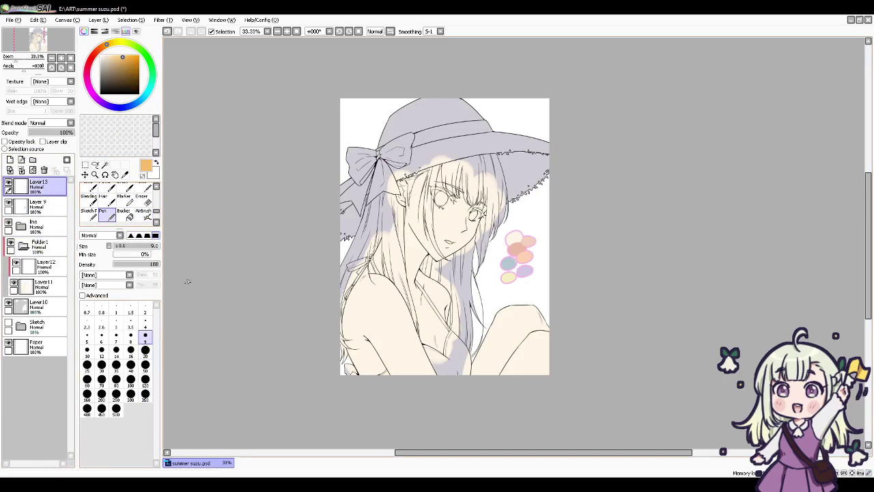
pyautogui.click(146, 365)
pyautogui.moveTo(359, 100)
pyautogui.mouseDown()
pyautogui.moveTo(342, 111)
pyautogui.moveTo(348, 126)
pyautogui.mouseUp()
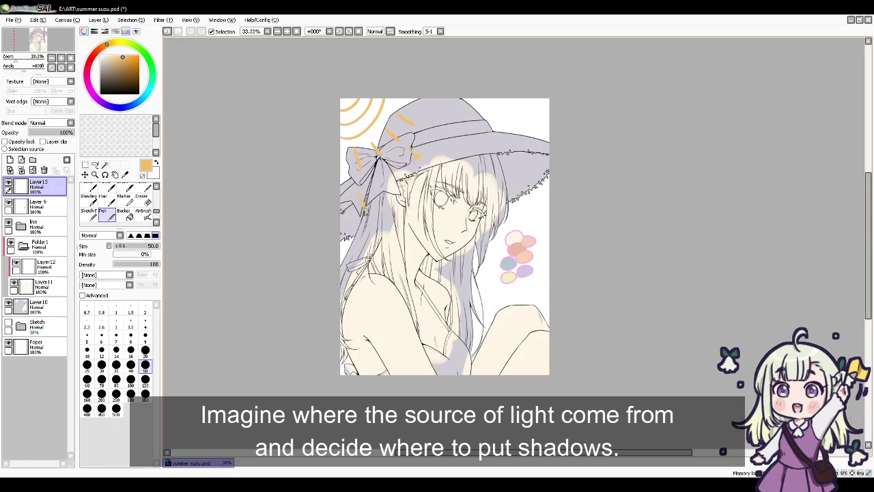
pyautogui.moveTo(453, 126); pyautogui.dragTo(439, 138)
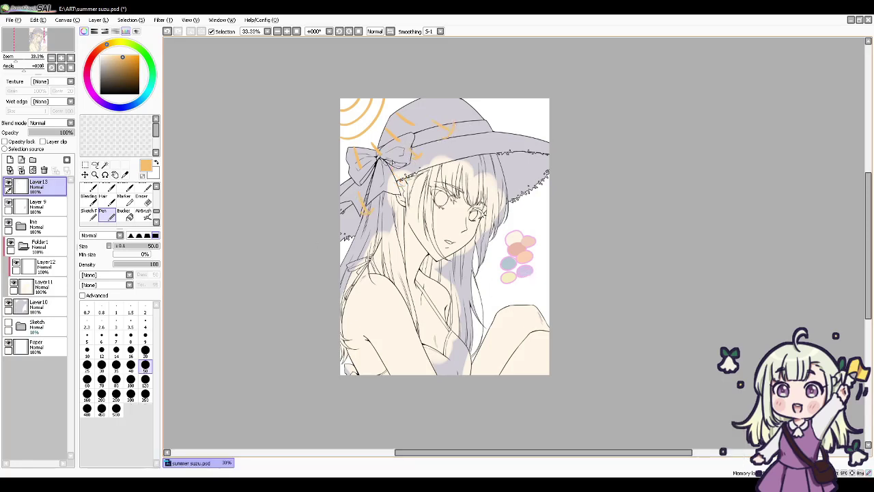
# Step: Airbrush soft pale pink shading over the upper face, lower arm, chest and knees on Layer12 at size 500
pyautogui.click(40, 263)
pyautogui.click(143, 213)
pyautogui.click(87, 410)
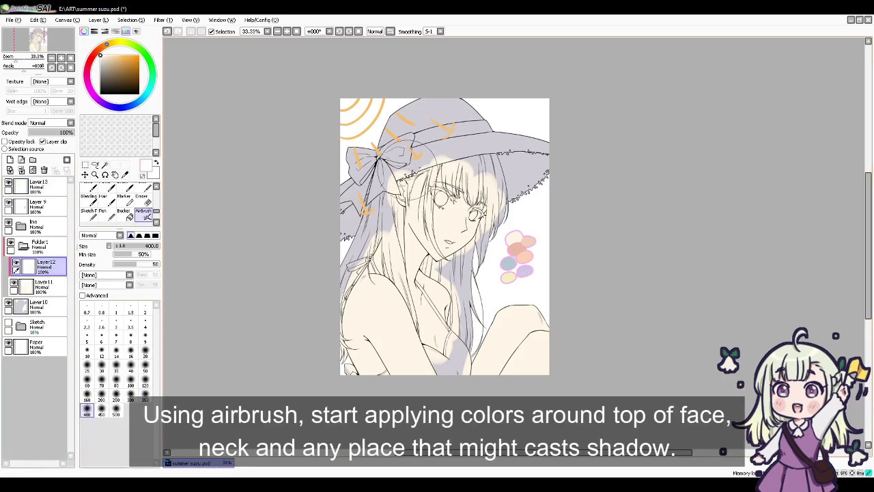
pyautogui.keyDown('alt'); pyautogui.click(520, 238); pyautogui.keyUp('alt')
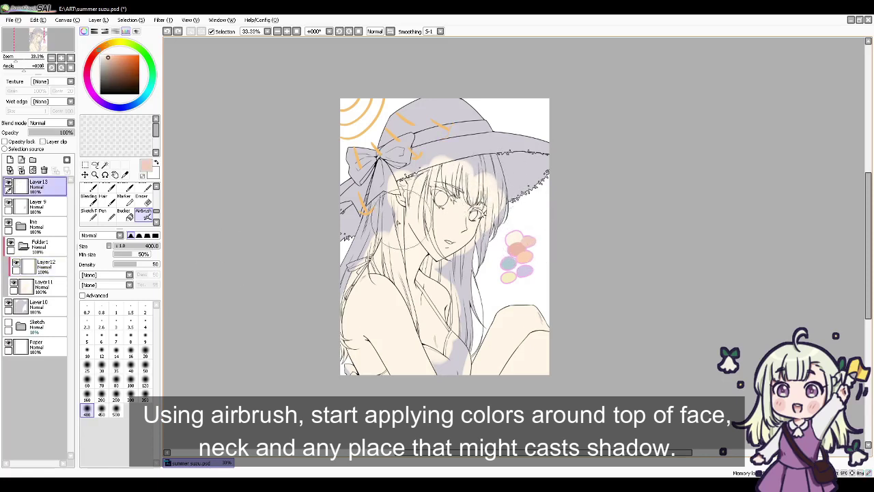
pyautogui.click(116, 410)
pyautogui.moveTo(453, 175)
pyautogui.mouseDown()
pyautogui.moveTo(477, 195)
pyautogui.moveTo(471, 212)
pyautogui.moveTo(470, 178)
pyautogui.mouseUp()
pyautogui.moveTo(343, 374)
pyautogui.mouseDown()
pyautogui.moveTo(507, 368)
pyautogui.moveTo(539, 299)
pyautogui.moveTo(479, 350)
pyautogui.moveTo(422, 352)
pyautogui.mouseUp()
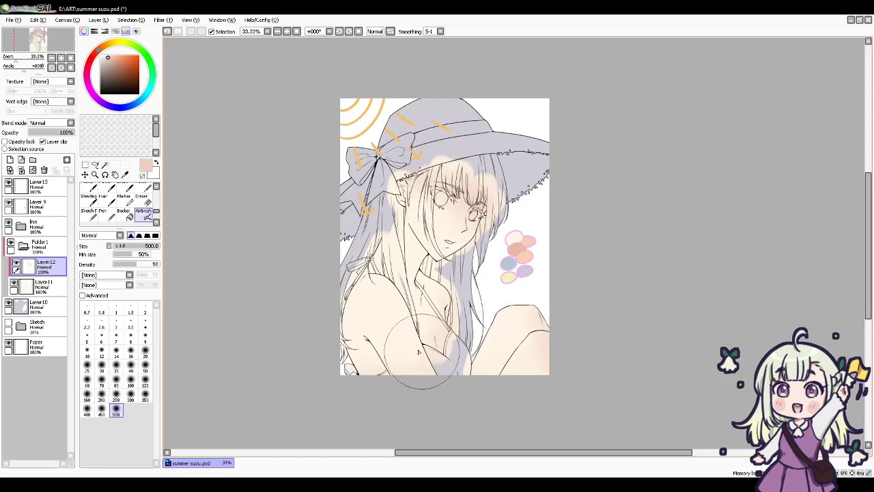
pyautogui.moveTo(531, 307); pyautogui.dragTo(524, 326)
# Step: Outline the neck area beneath the jawline as a selection with the Lasso
pyautogui.scroll(5, 482, 210)
pyautogui.scroll(-3, 551, 140)
pyautogui.moveTo(482, 211)
pyautogui.mouseDown()
pyautogui.moveTo(551, 141)
pyautogui.moveTo(528, 126)
pyautogui.mouseUp()
pyautogui.click(95, 165)
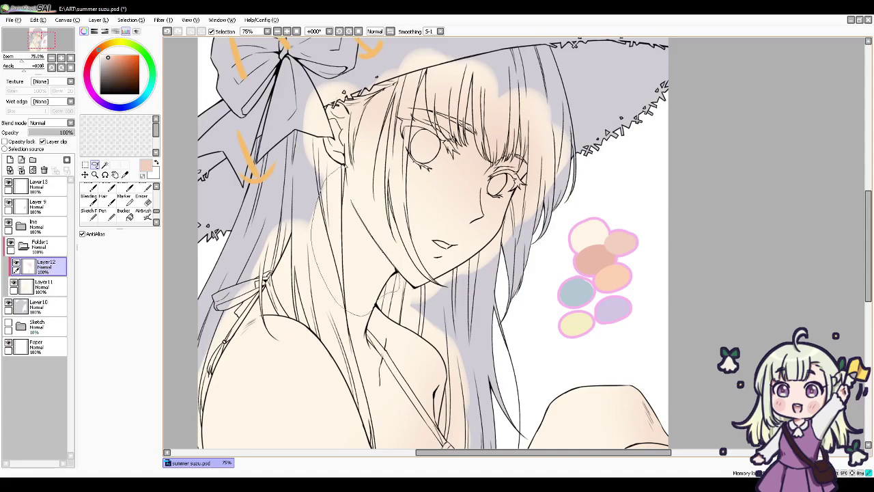
pyautogui.moveTo(349, 192); pyautogui.dragTo(351, 198)
pyautogui.scroll(5, 347, 163)
pyautogui.hotkey('ctrl', 'shift', 'n')
pyautogui.hotkey('ctrl', 'z')
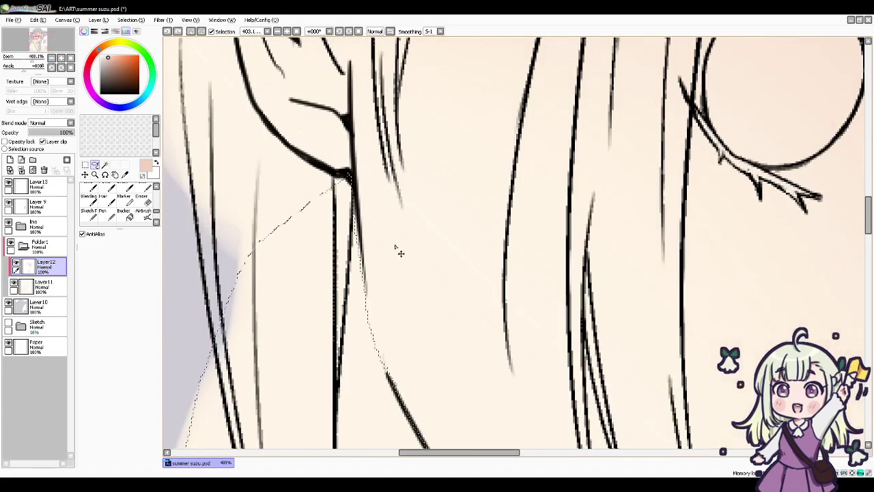
pyautogui.scroll(-5, 400, 160)
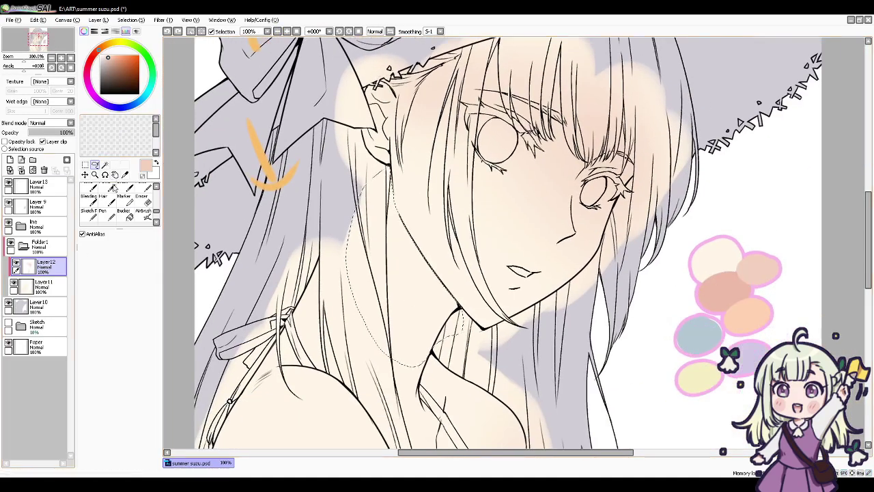
# Step: Airbrush pale pink shading inside the neck selection at size 300, clear the selection, and softly tint the shoulder
pyautogui.press('b')
pyautogui.click(132, 394)
pyautogui.moveTo(457, 304)
pyautogui.mouseDown()
pyautogui.moveTo(436, 218)
pyautogui.moveTo(425, 234)
pyautogui.moveTo(522, 268)
pyautogui.mouseUp()
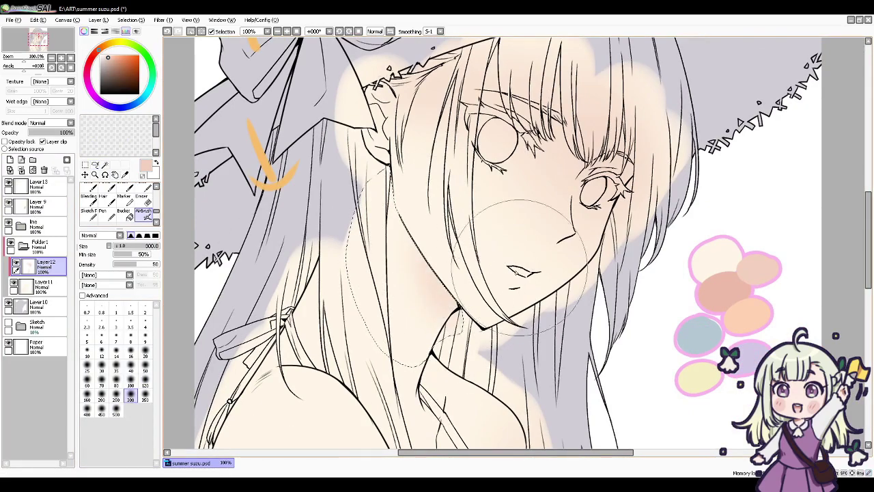
pyautogui.scroll(-3, 478, 178)
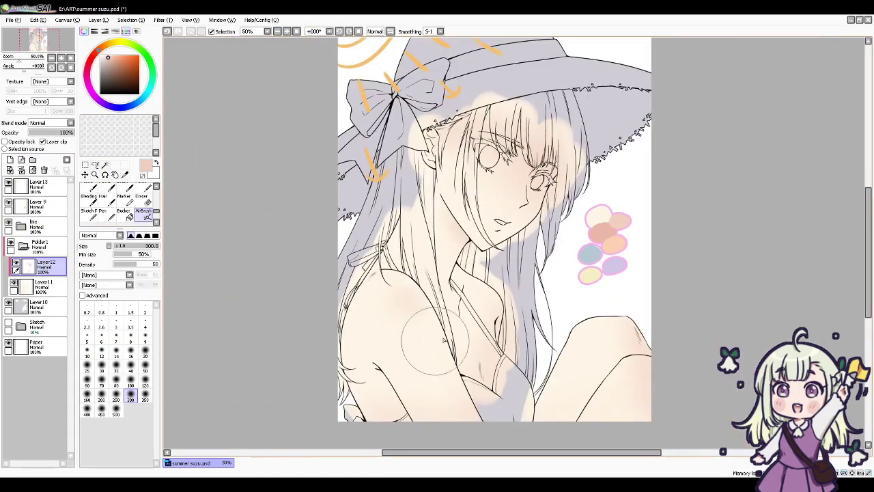
pyautogui.moveTo(661, 263)
pyautogui.mouseDown()
pyautogui.moveTo(633, 256)
pyautogui.moveTo(625, 287)
pyautogui.mouseUp()
# Step: Pick the darker salmon swatch, add another clipped layer above Layer12, and set the Pen to size 50
pyautogui.rightClick(566, 257)
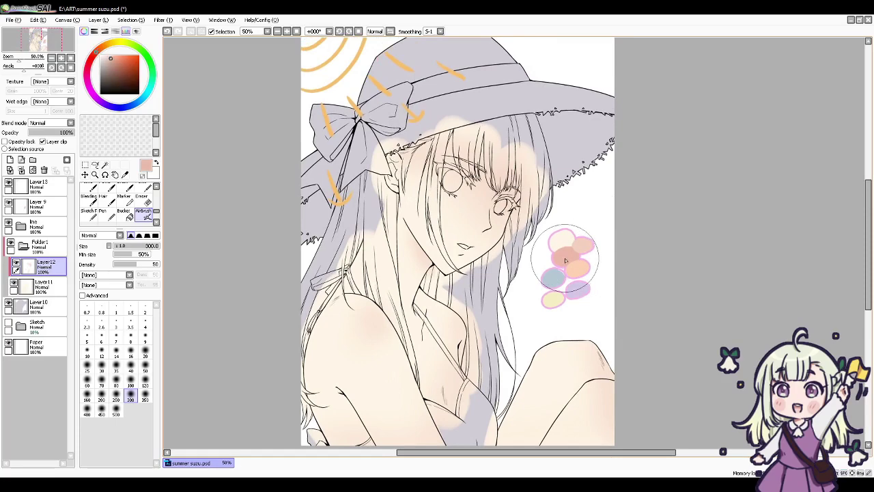
pyautogui.click(10, 160)
pyautogui.click(43, 141)
pyautogui.click(156, 222)
pyautogui.click(107, 200)
pyautogui.click(146, 366)
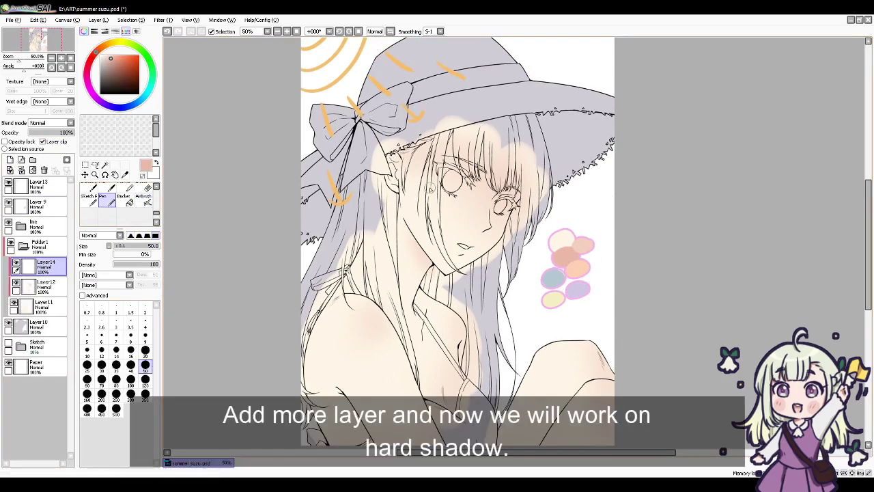
# Step: Paint the hat's hard salmon shadow across the forehead and bangs and inside the ear on Layer14
pyautogui.moveTo(500, 207); pyautogui.dragTo(482, 244)
pyautogui.moveTo(429, 203); pyautogui.dragTo(499, 215)
pyautogui.hotkey('ctrl', 'z')
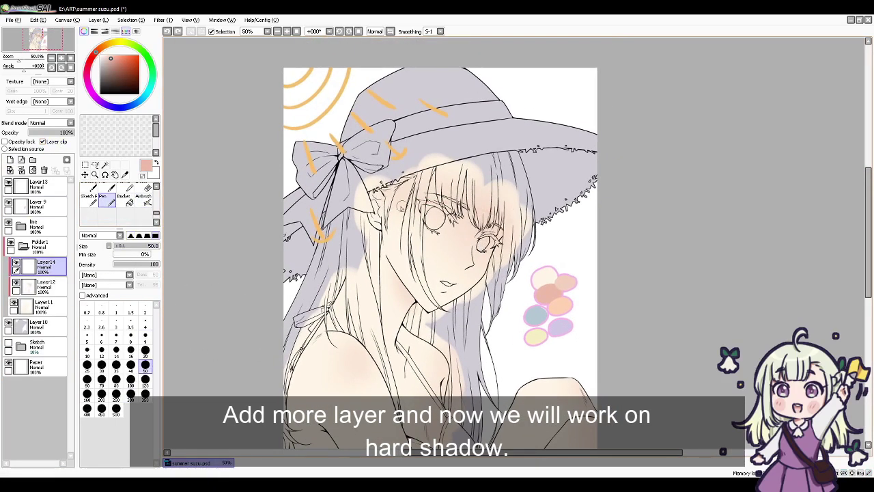
pyautogui.moveTo(388, 207); pyautogui.dragTo(506, 216)
pyautogui.scroll(2, 387, 205)
pyautogui.moveTo(387, 205); pyautogui.dragTo(337, 232)
pyautogui.click(145, 366)
pyautogui.moveTo(384, 187)
pyautogui.mouseDown()
pyautogui.moveTo(354, 224)
pyautogui.moveTo(423, 171)
pyautogui.moveTo(423, 212)
pyautogui.mouseUp()
pyautogui.moveTo(493, 171)
pyautogui.mouseDown()
pyautogui.moveTo(488, 229)
pyautogui.moveTo(501, 232)
pyautogui.mouseUp()
pyautogui.moveTo(578, 242); pyautogui.dragTo(575, 228)
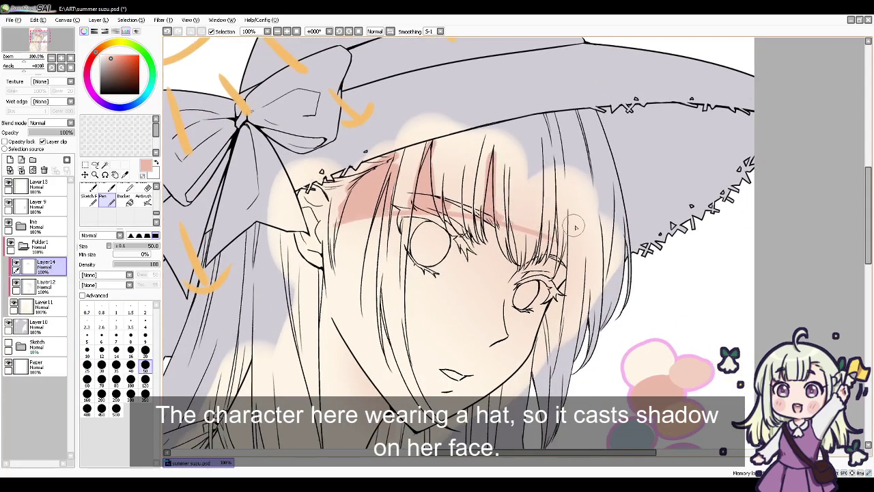
pyautogui.moveTo(368, 226)
pyautogui.mouseDown()
pyautogui.moveTo(384, 199)
pyautogui.moveTo(322, 208)
pyautogui.moveTo(320, 177)
pyautogui.moveTo(346, 173)
pyautogui.mouseUp()
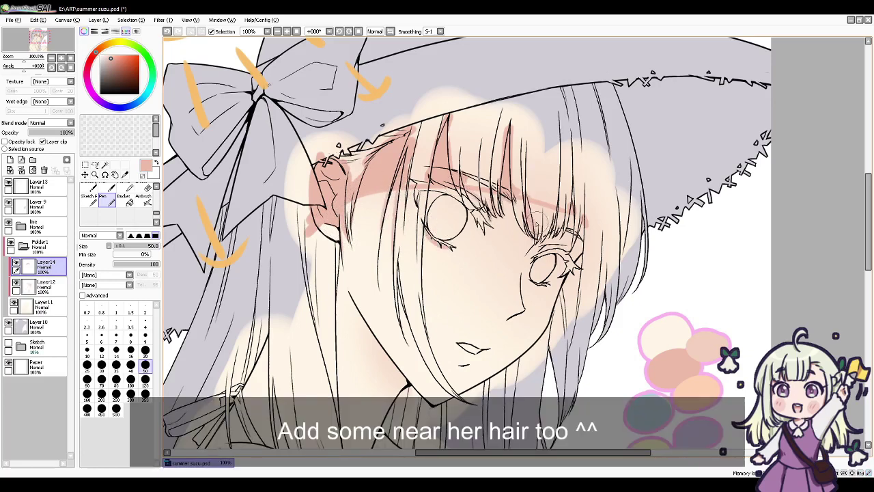
# Step: Paint hard salmon shadows around the eyes and nose bridge, beside the front hair strand, and under the lower lip
pyautogui.moveTo(580, 262)
pyautogui.mouseDown()
pyautogui.moveTo(581, 242)
pyautogui.moveTo(577, 248)
pyautogui.moveTo(563, 202)
pyautogui.moveTo(561, 234)
pyautogui.mouseUp()
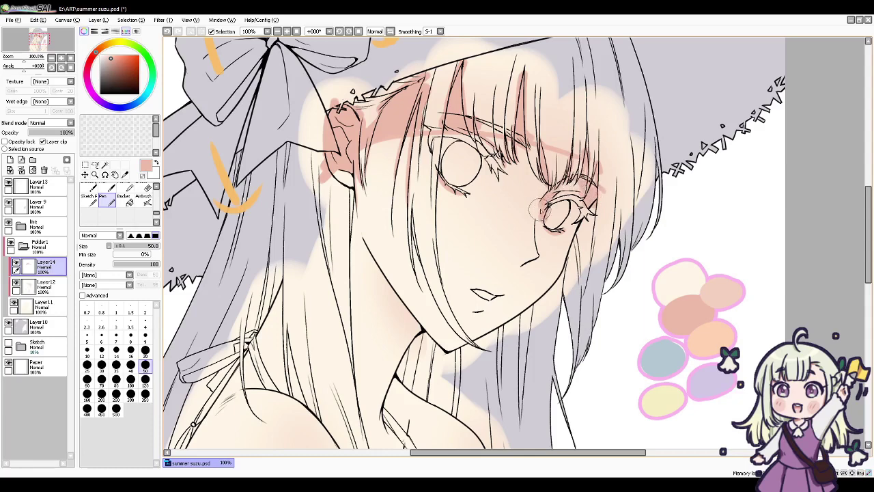
pyautogui.moveTo(539, 219); pyautogui.dragTo(538, 246)
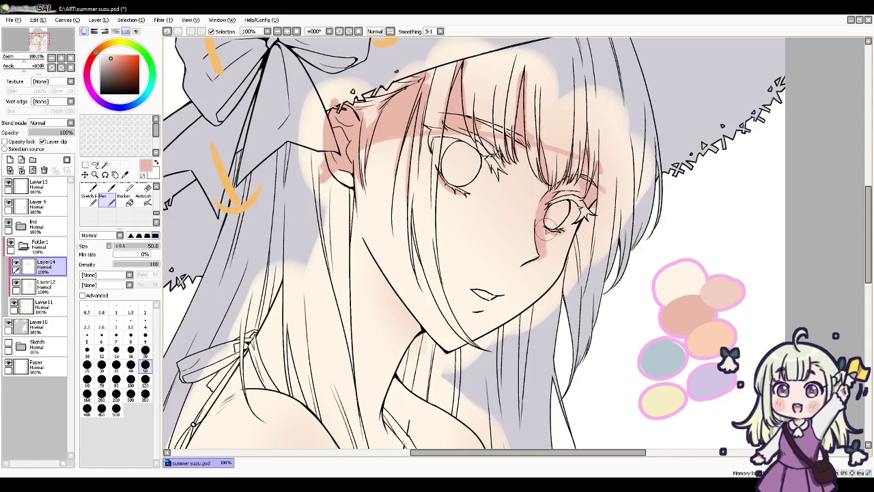
pyautogui.moveTo(588, 228); pyautogui.dragTo(587, 214)
pyautogui.moveTo(561, 222); pyautogui.dragTo(577, 213)
pyautogui.moveTo(543, 279)
pyautogui.mouseDown()
pyautogui.moveTo(554, 264)
pyautogui.moveTo(513, 274)
pyautogui.mouseUp()
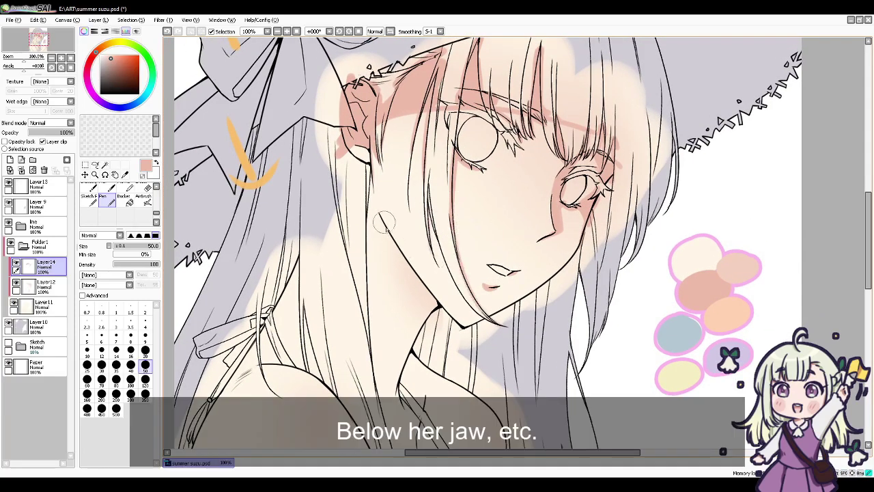
# Step: Fill the hard shadow on the neck directly below the jawline
pyautogui.moveTo(391, 239); pyautogui.dragTo(435, 329)
pyautogui.moveTo(407, 275); pyautogui.dragTo(422, 311)
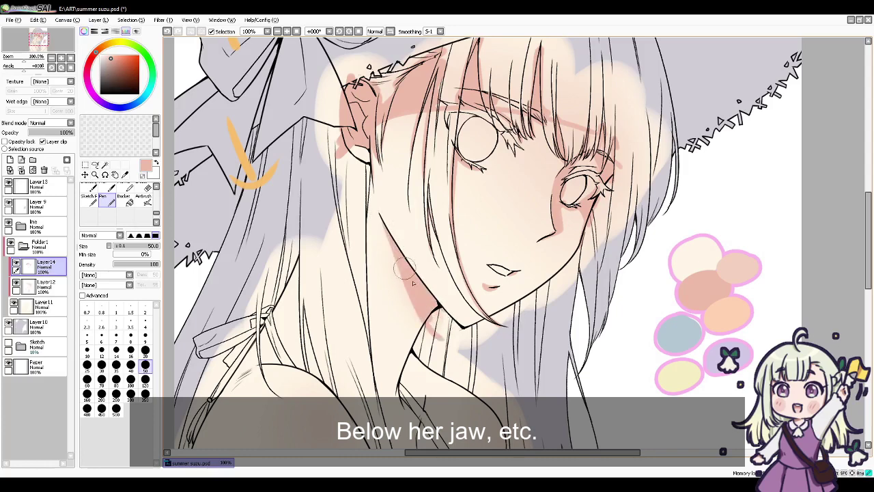
pyautogui.moveTo(391, 234); pyautogui.dragTo(422, 314)
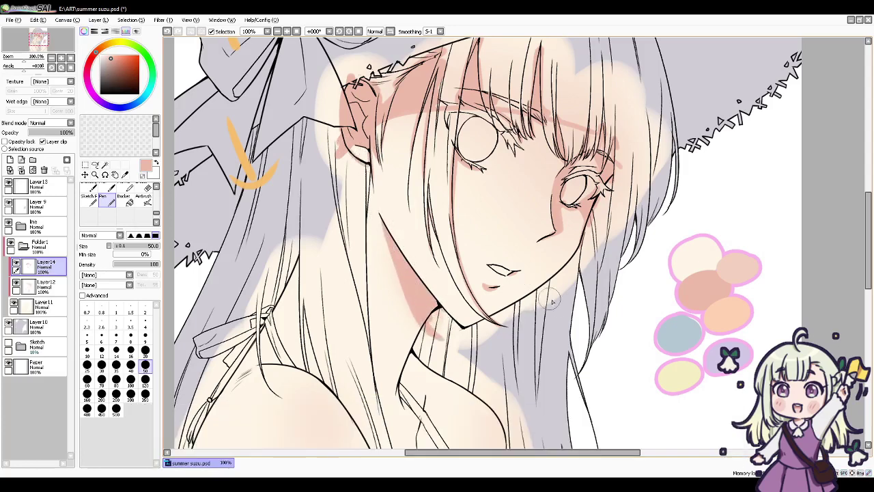
pyautogui.moveTo(468, 173); pyautogui.dragTo(478, 157)
# Step: Paint hard shadows down the neck, into the collarbone hollow and onto the shoulder behind the hair
pyautogui.moveTo(410, 244)
pyautogui.mouseDown()
pyautogui.moveTo(440, 313)
pyautogui.moveTo(466, 243)
pyautogui.mouseUp()
pyautogui.moveTo(425, 300); pyautogui.dragTo(434, 270)
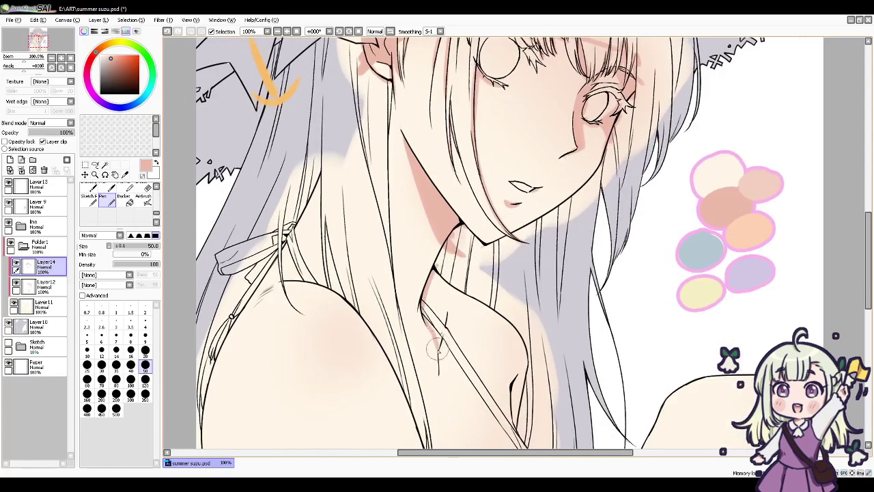
pyautogui.moveTo(435, 349)
pyautogui.mouseDown()
pyautogui.moveTo(441, 273)
pyautogui.moveTo(432, 328)
pyautogui.mouseUp()
pyautogui.scroll(-3, 456, 297)
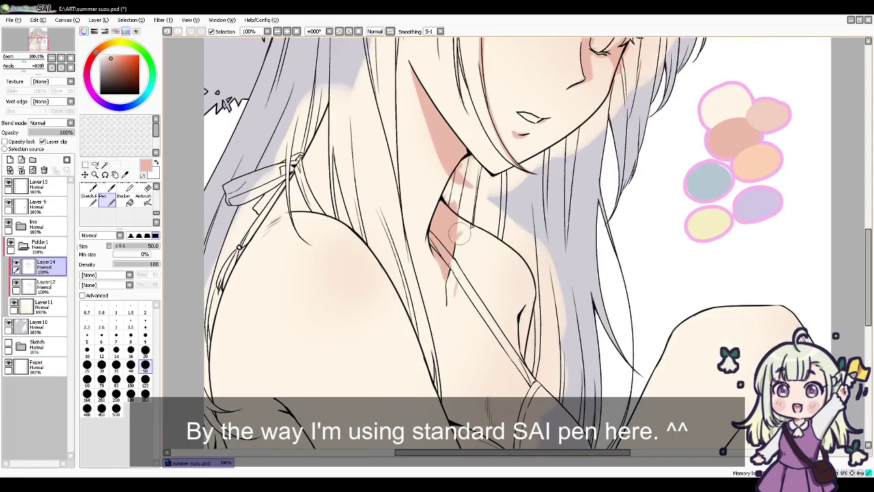
pyautogui.moveTo(460, 234); pyautogui.dragTo(470, 211)
pyautogui.moveTo(471, 228); pyautogui.dragTo(480, 171)
# Step: Add hard shadows beside the far arm, along the top's strap, and at the upper edge of the chest
pyautogui.moveTo(535, 251)
pyautogui.mouseDown()
pyautogui.moveTo(535, 289)
pyautogui.moveTo(544, 204)
pyautogui.mouseUp()
pyautogui.moveTo(538, 306); pyautogui.dragTo(540, 296)
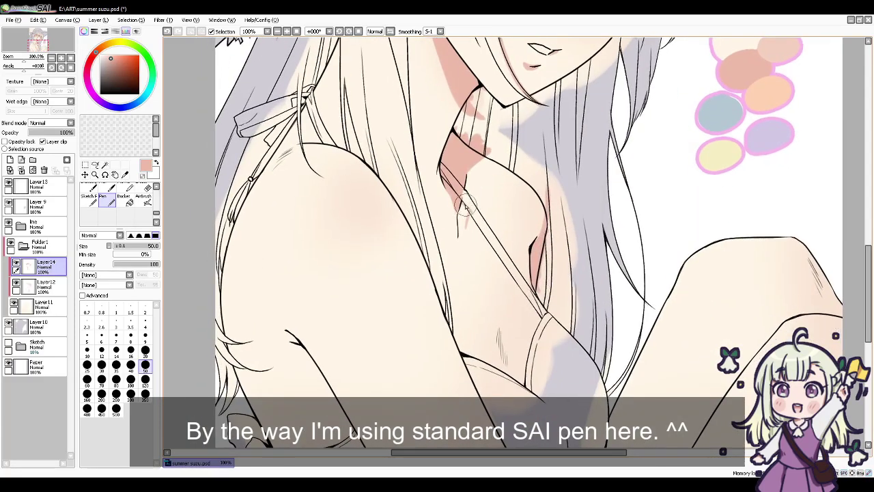
pyautogui.moveTo(468, 209); pyautogui.dragTo(542, 311)
pyautogui.moveTo(501, 336); pyautogui.dragTo(529, 374)
pyautogui.moveTo(433, 284); pyautogui.dragTo(478, 251)
# Step: Paint thin hard shadows beside the hair strands over the near shoulder and along the crease of the arm
pyautogui.scroll(2, 482, 150)
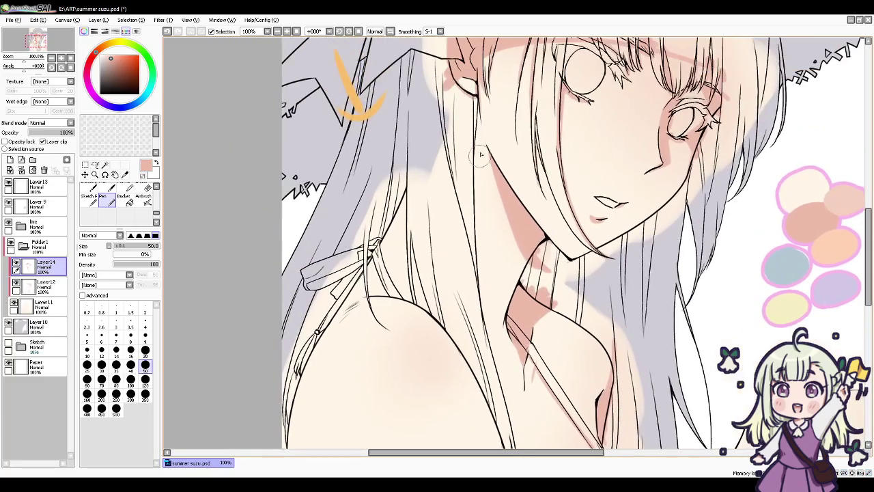
pyautogui.scroll(-1, 474, 205)
pyautogui.moveTo(539, 300); pyautogui.dragTo(604, 361)
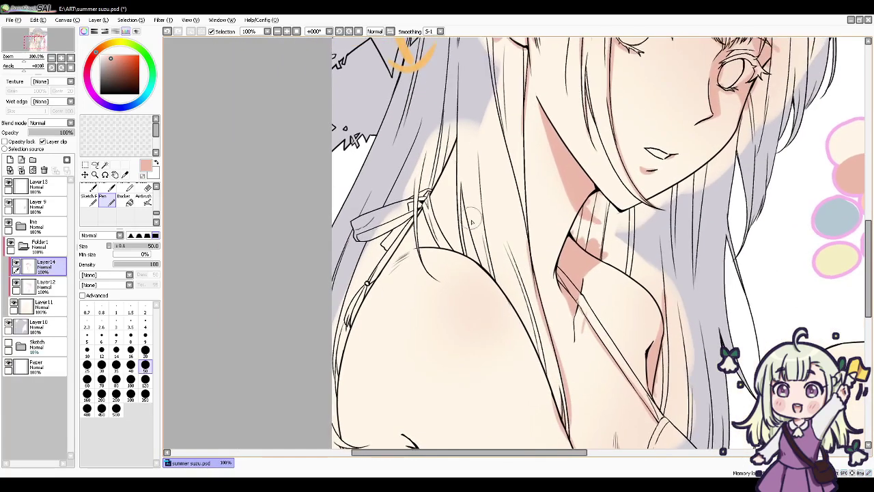
pyautogui.hotkey('ctrl', 'z')
pyautogui.moveTo(463, 193)
pyautogui.mouseDown()
pyautogui.moveTo(475, 254)
pyautogui.moveTo(471, 240)
pyautogui.mouseUp()
pyautogui.moveTo(424, 208); pyautogui.dragTo(437, 245)
pyautogui.scroll(-3, 456, 165)
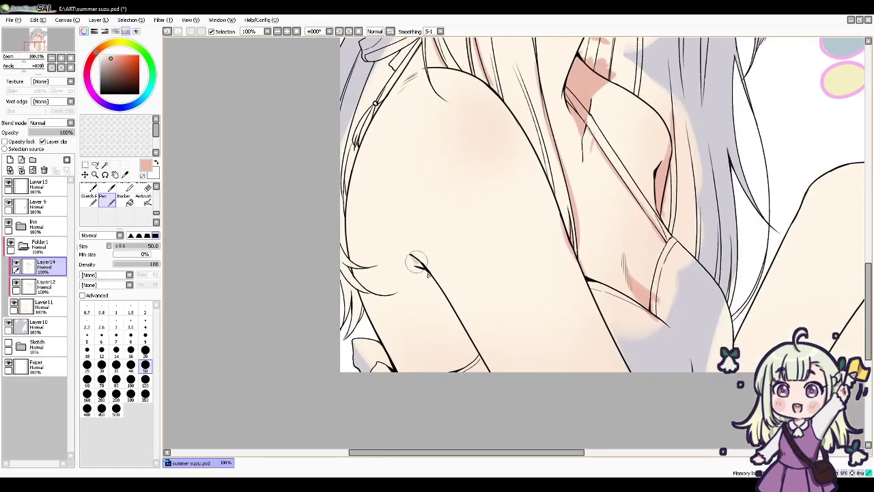
pyautogui.scroll(3, 565, 360)
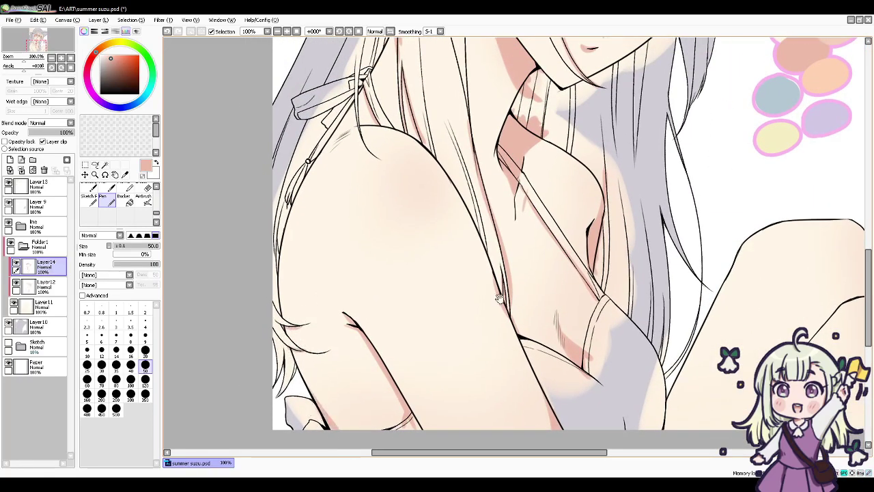
# Step: Paint hard shadows down the outer slope of the far knee and at the base of the thigh beside the top
pyautogui.moveTo(404, 145); pyautogui.dragTo(378, 217)
pyautogui.moveTo(416, 238); pyautogui.dragTo(388, 180)
pyautogui.moveTo(770, 361); pyautogui.dragTo(591, 281)
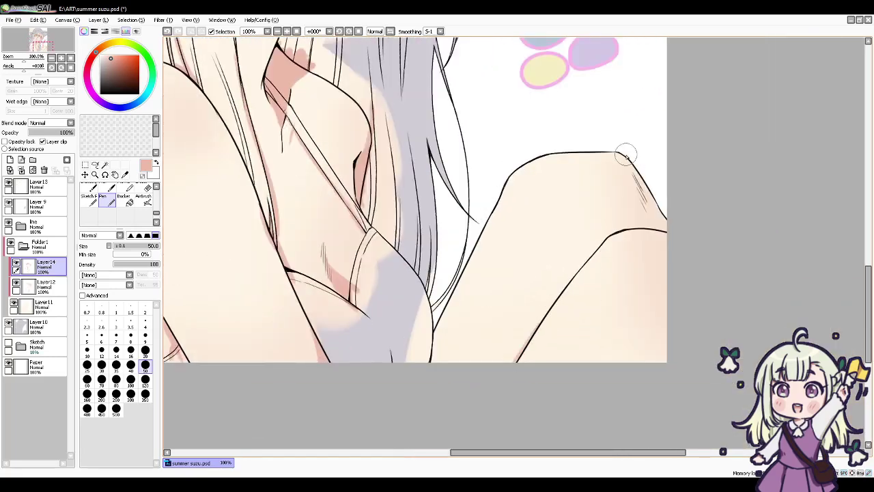
pyautogui.moveTo(627, 156); pyautogui.dragTo(658, 218)
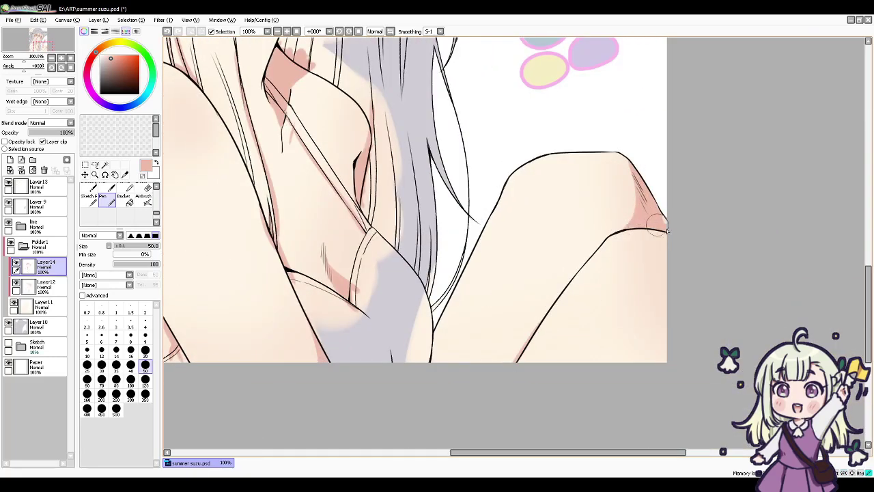
pyautogui.moveTo(441, 332); pyautogui.dragTo(438, 367)
pyautogui.moveTo(606, 326); pyautogui.dragTo(606, 365)
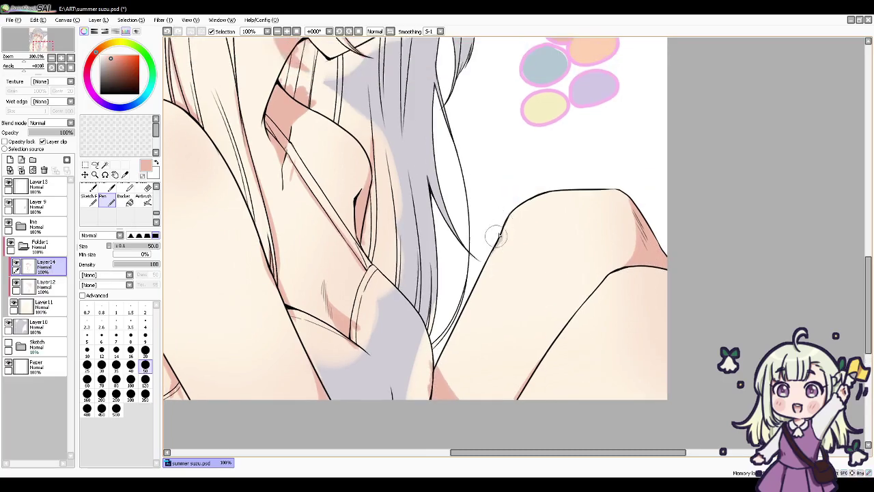
# Step: Carve small notches into the lower edge of the forehead shadow near the ear, using the Pen at size 9 with transparent colour
pyautogui.moveTo(363, 162); pyautogui.dragTo(423, 276)
pyautogui.moveTo(468, 226); pyautogui.dragTo(513, 386)
pyautogui.moveTo(518, 196); pyautogui.dragTo(525, 322)
pyautogui.press('v')
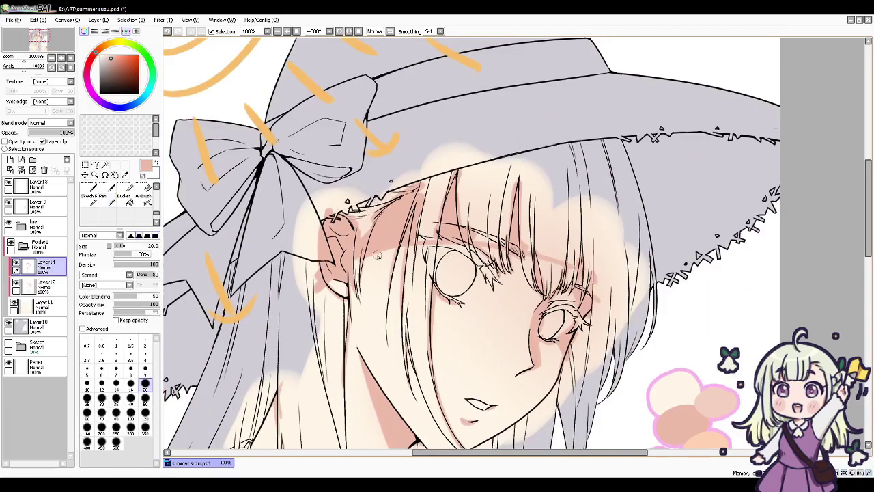
pyautogui.click(145, 371)
pyautogui.scroll(2, 383, 247)
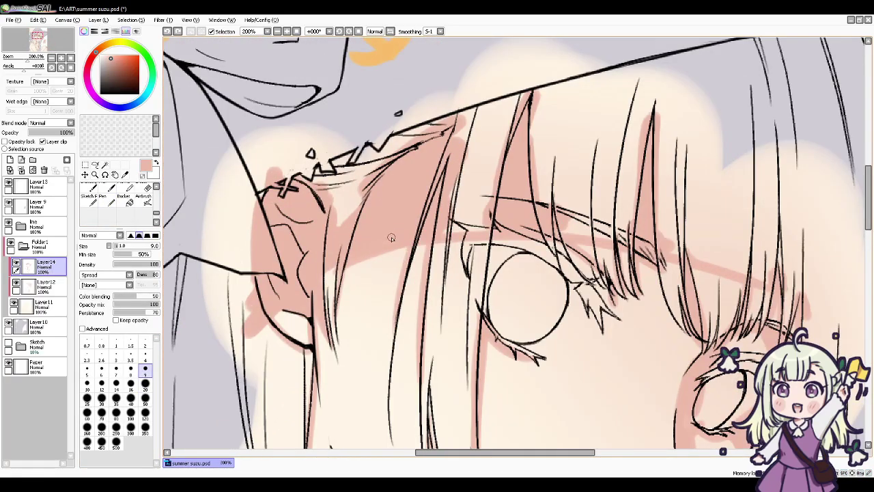
pyautogui.press('x')
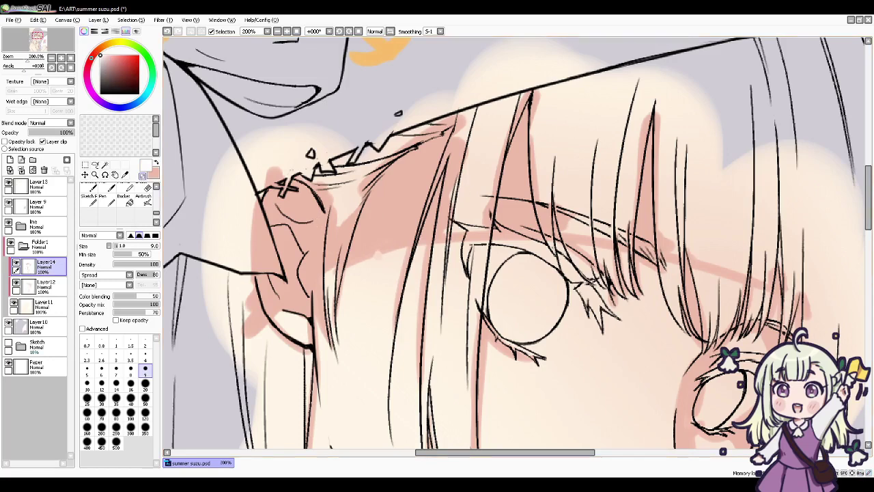
pyautogui.moveTo(158, 190)
pyautogui.mouseDown()
pyautogui.moveTo(157, 220)
pyautogui.moveTo(156, 187)
pyautogui.mouseUp()
pyautogui.click(105, 199)
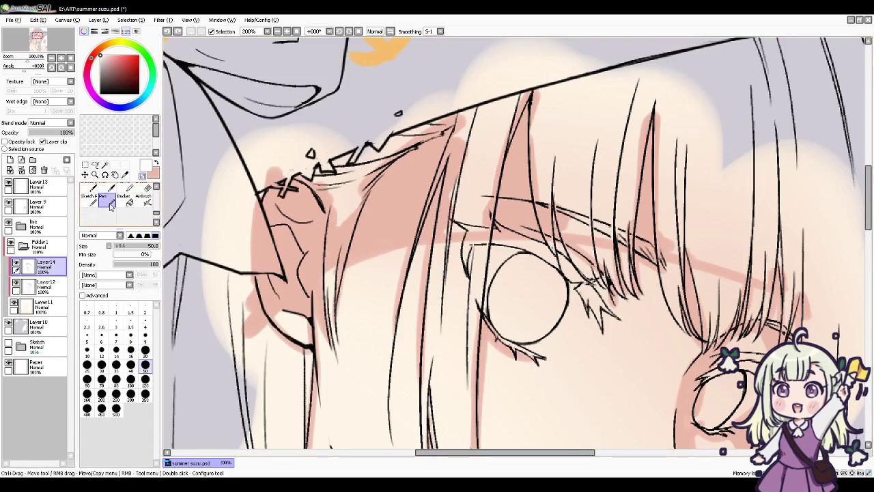
pyautogui.click(146, 335)
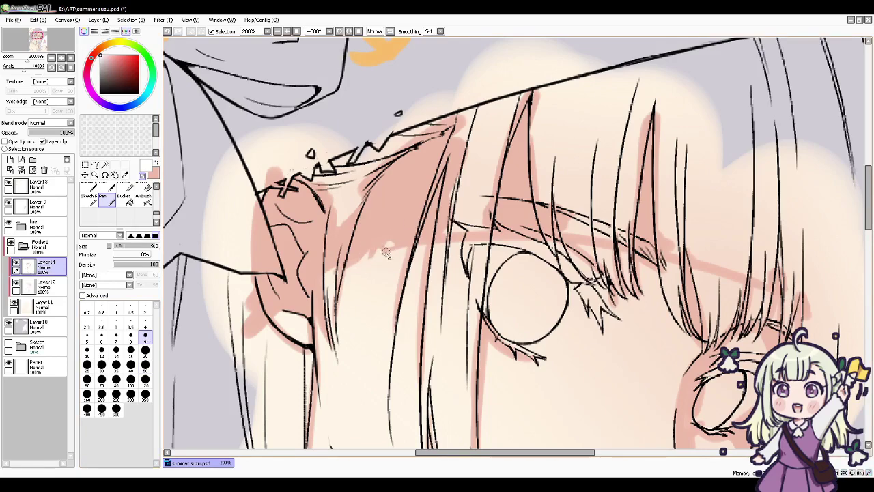
# Step: View the whole illustration and compare it with the hard shadow layer hidden and shown
pyautogui.scroll(-3, 440, 164)
pyautogui.moveTo(646, 343); pyautogui.dragTo(601, 294)
pyautogui.moveTo(575, 399); pyautogui.dragTo(573, 233)
pyautogui.click(277, 32)
pyautogui.click(277, 31)
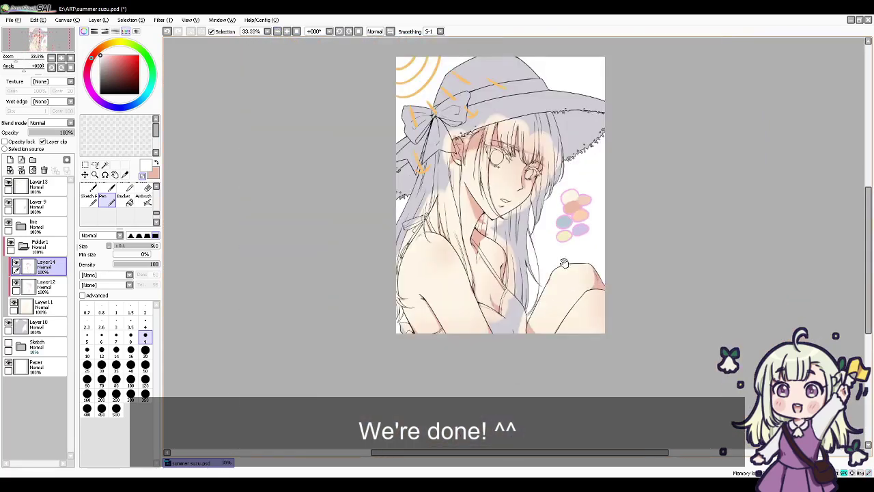
pyautogui.moveTo(564, 263); pyautogui.dragTo(532, 296)
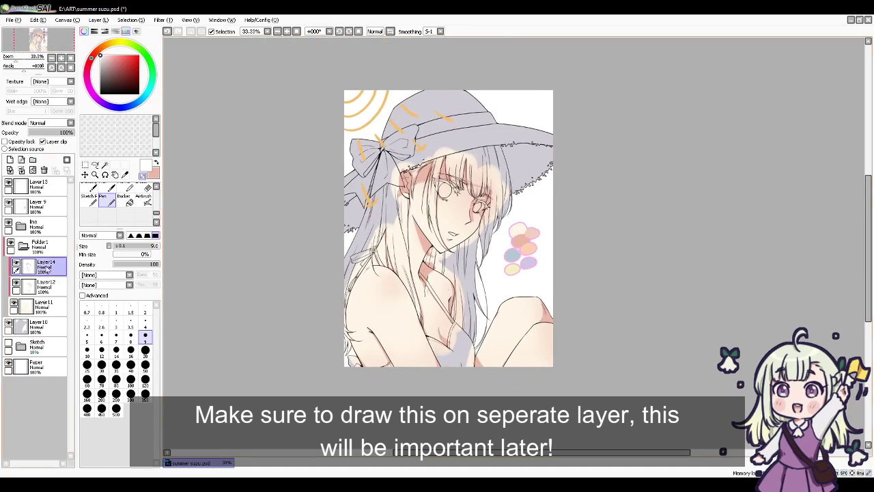
pyautogui.click(17, 265)
pyautogui.click(16, 265)
pyautogui.click(16, 265)
pyautogui.click(16, 264)
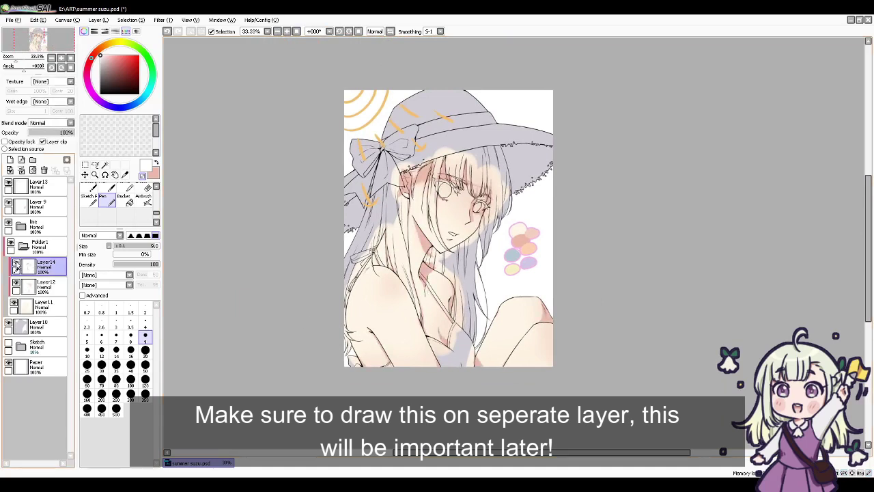
# Step: Put Layer14 into a new folder clipped to the skin base, and add a new layer clipped to Layer14 inside it
pyautogui.click(32, 159)
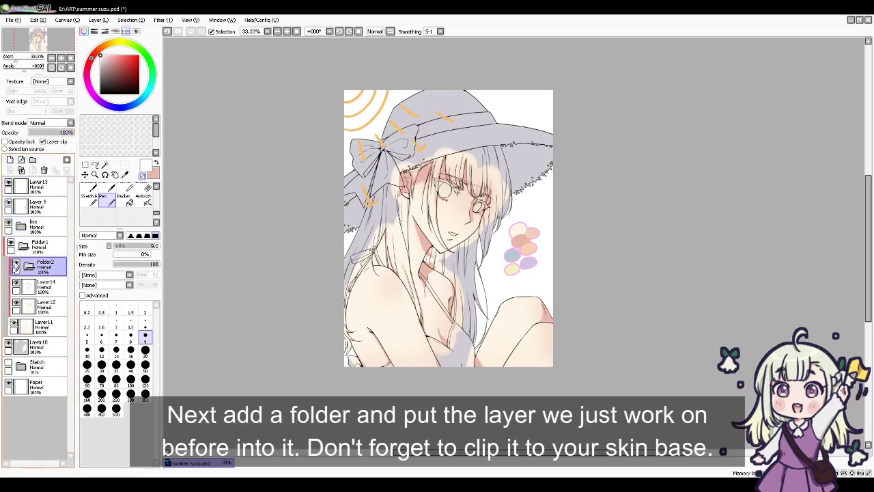
pyautogui.moveTo(41, 287); pyautogui.dragTo(51, 273)
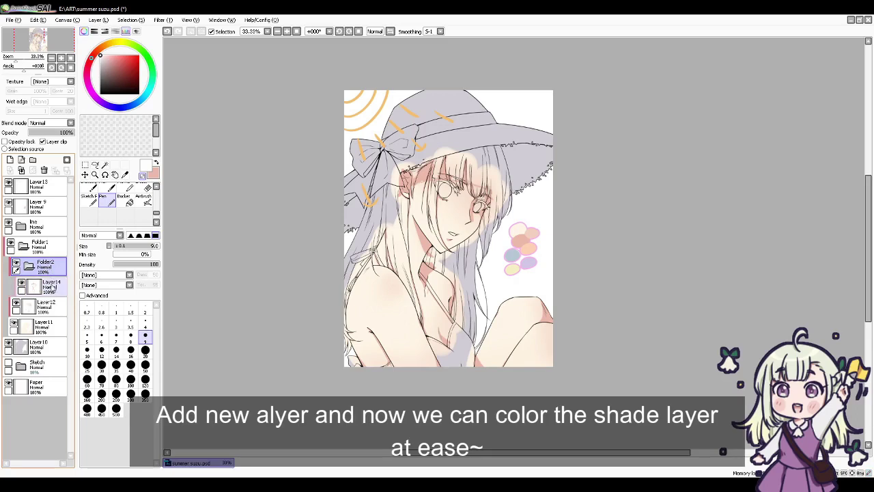
pyautogui.click(48, 286)
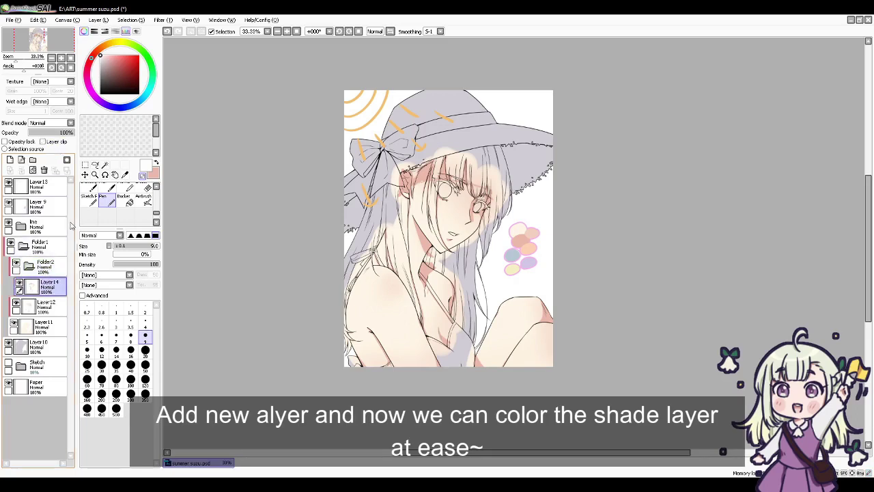
pyautogui.click(9, 159)
pyautogui.click(43, 141)
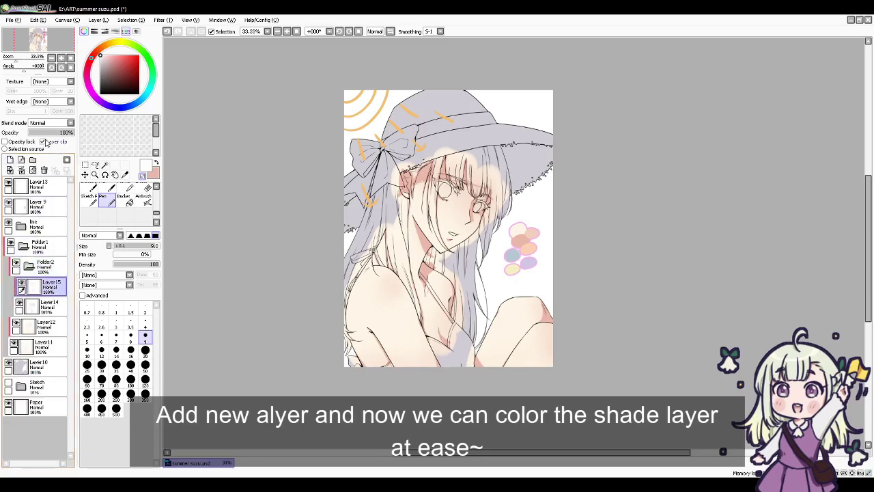
# Step: Sample the pale pink palette swatch and switch to the Airbrush at size 300
pyautogui.moveTo(487, 265); pyautogui.dragTo(475, 266)
pyautogui.keyDown('alt'); pyautogui.click(518, 235); pyautogui.keyUp('alt')
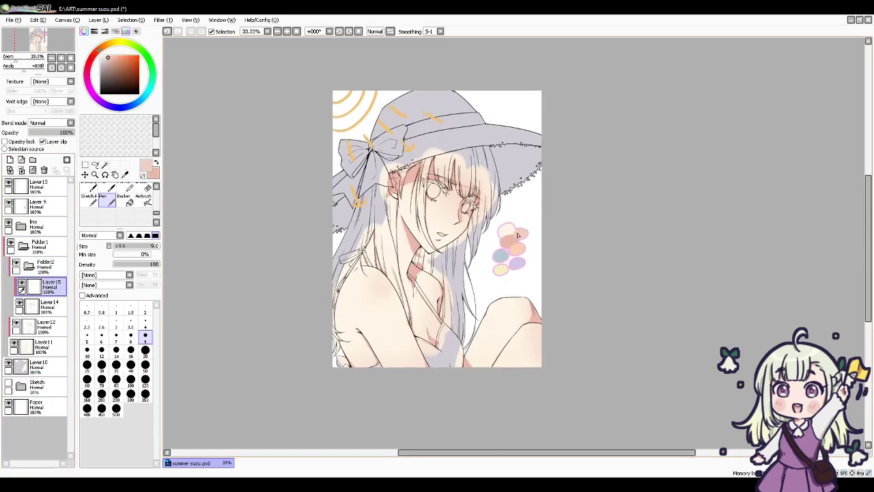
pyautogui.click(146, 200)
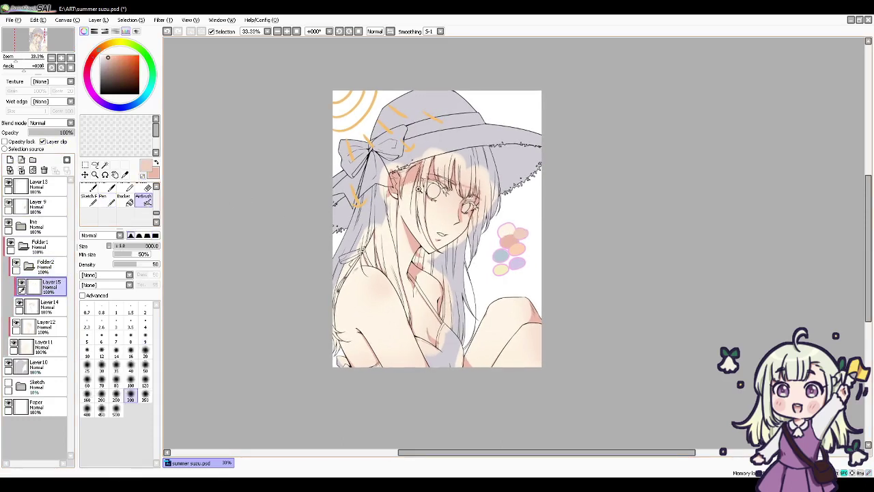
# Step: Try green airbrush strokes over the forehead shadow to test the clipping
pyautogui.click(152, 71)
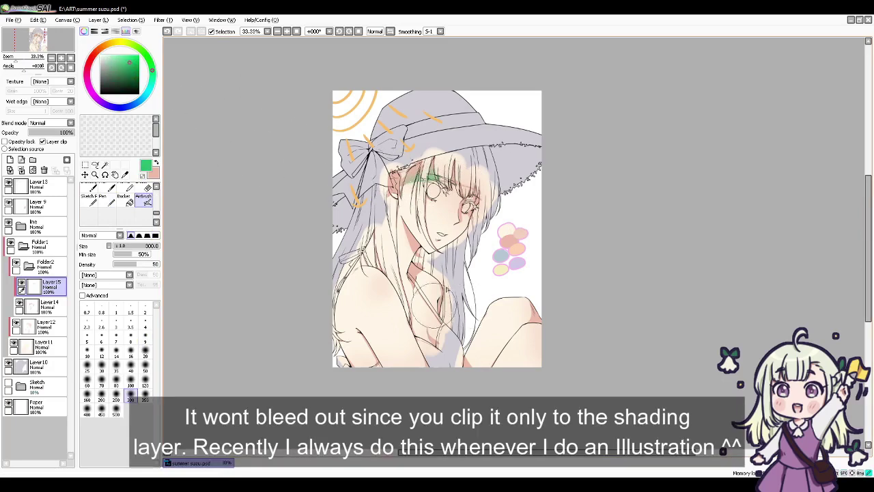
pyautogui.moveTo(467, 375)
pyautogui.mouseDown()
pyautogui.moveTo(490, 379)
pyautogui.moveTo(525, 364)
pyautogui.mouseUp()
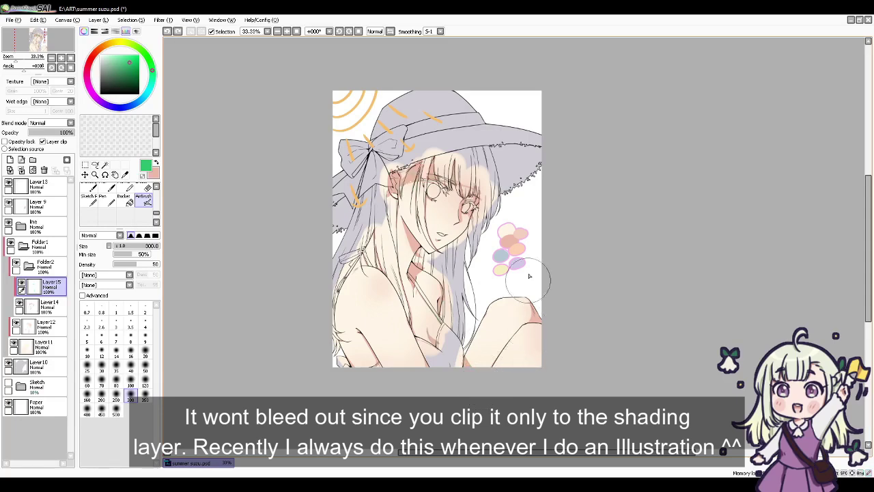
# Step: Soften the hard shadow edges on the face, neck and knee with the Airbrush in the pale pink swatch colour
pyautogui.rightClick(523, 236)
pyautogui.moveTo(440, 198); pyautogui.dragTo(430, 245)
pyautogui.scroll(2, 402, 236)
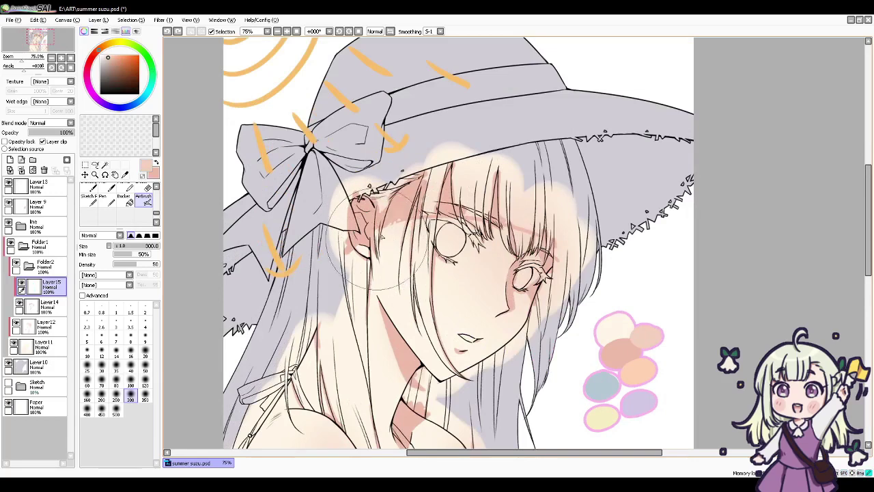
pyautogui.moveTo(517, 366); pyautogui.dragTo(517, 362)
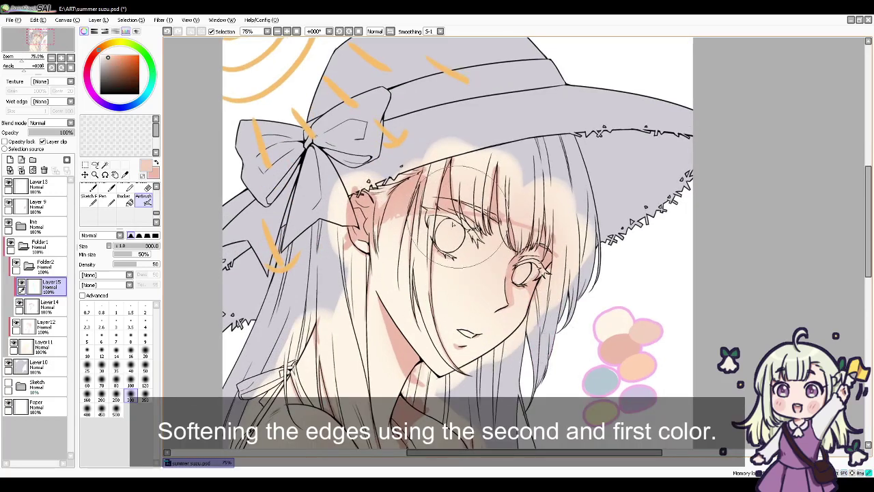
pyautogui.scroll(-3, 410, 260)
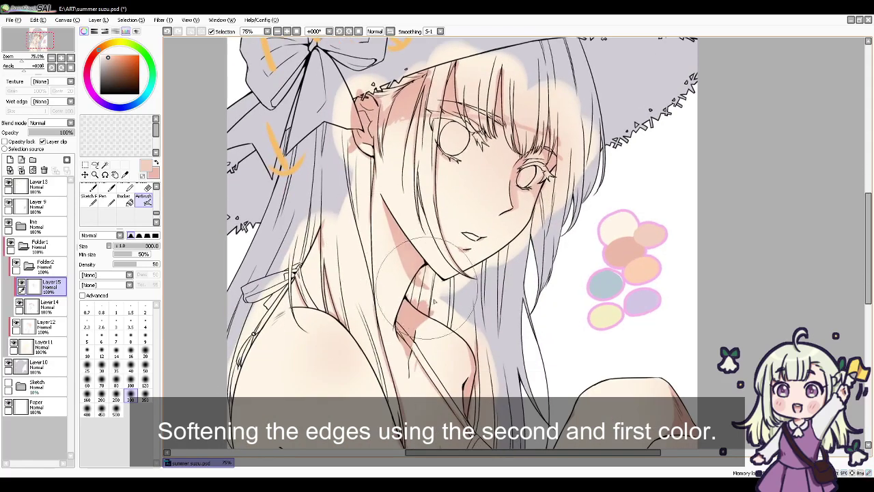
pyautogui.scroll(-4, 411, 398)
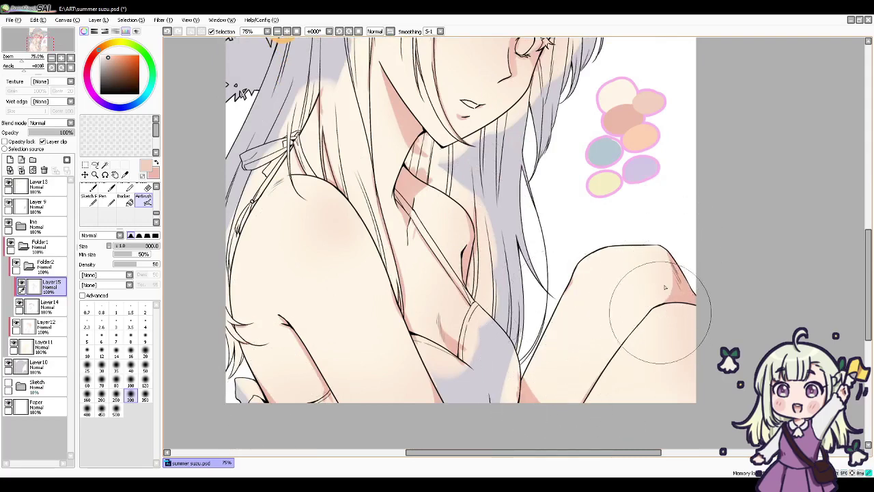
# Step: Soften the shadow edges from the face down to the thigh with the Airbrush in the cream swatch colour
pyautogui.scroll(5, 569, 218)
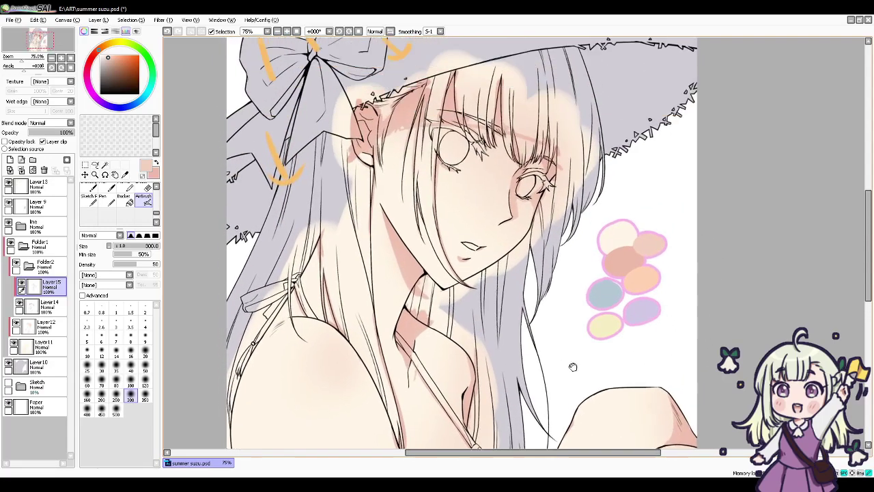
pyautogui.keyDown('alt'); pyautogui.click(619, 247); pyautogui.keyUp('alt')
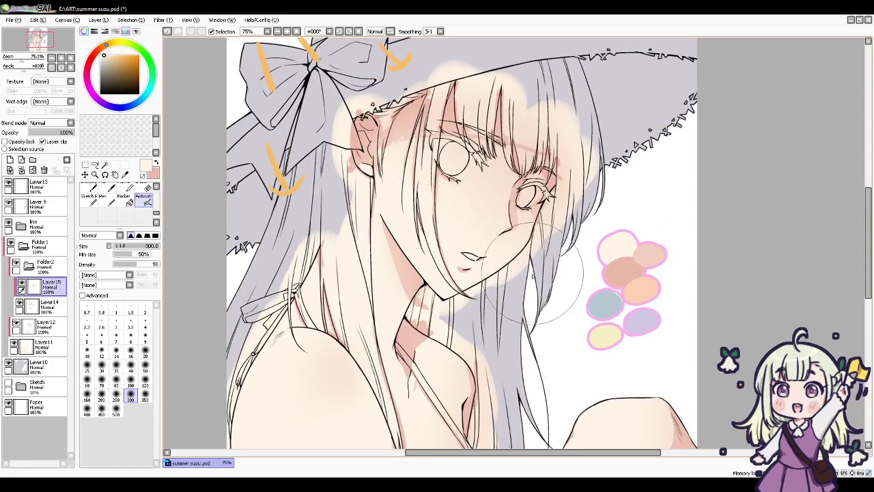
pyautogui.moveTo(502, 337); pyautogui.dragTo(533, 221)
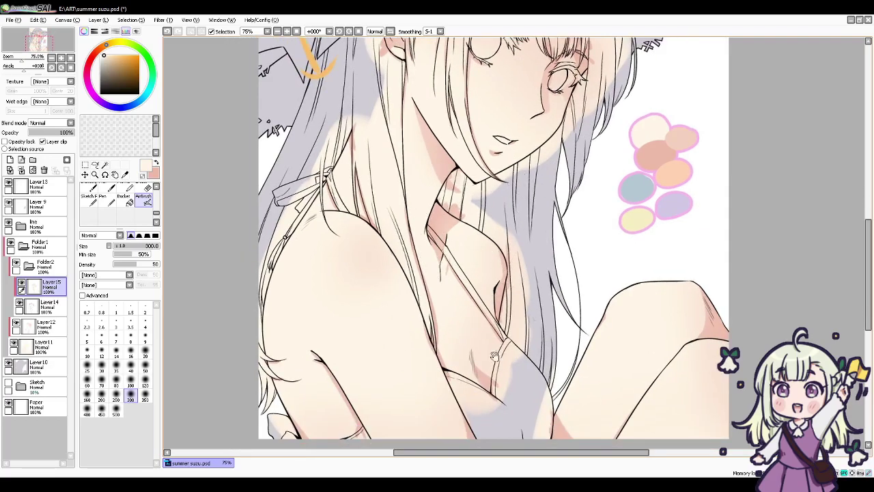
pyautogui.scroll(-2, 444, 273)
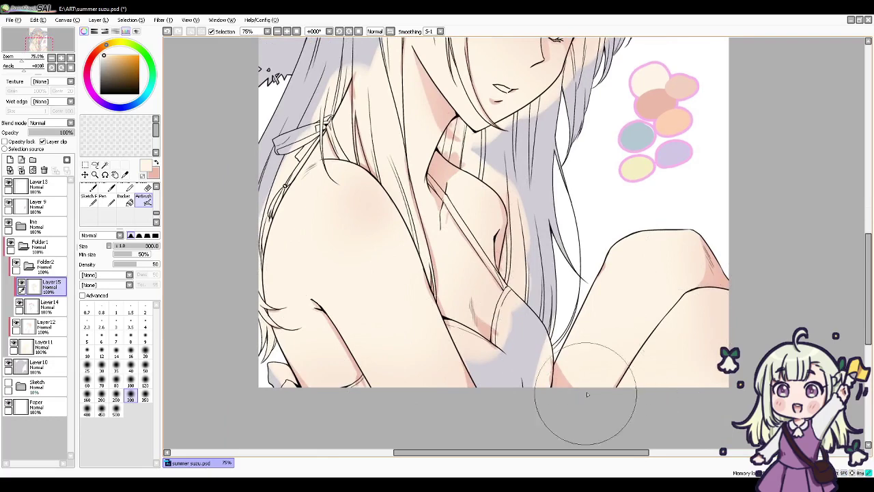
# Step: Line the lower edge of the forehead shadow beside the ear with the orange swatch colour, using the Pen at size 20
pyautogui.moveTo(524, 224); pyautogui.dragTo(507, 420)
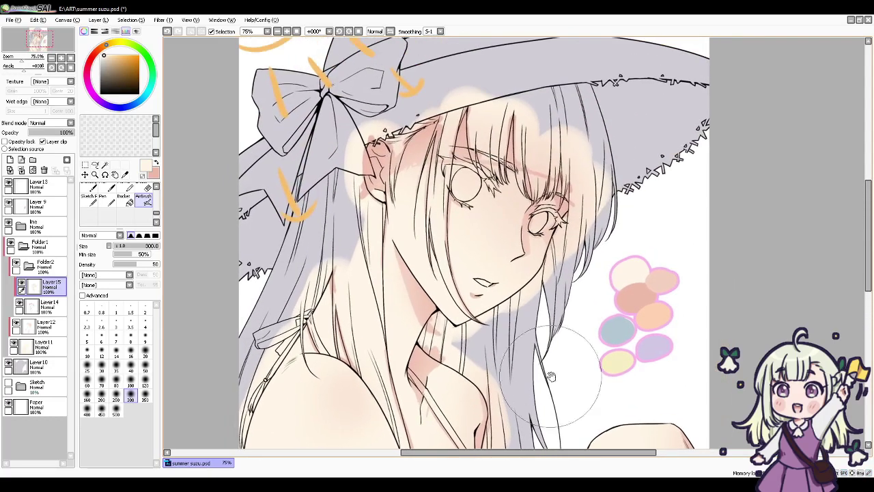
pyautogui.keyDown('alt'); pyautogui.click(656, 319); pyautogui.keyUp('alt')
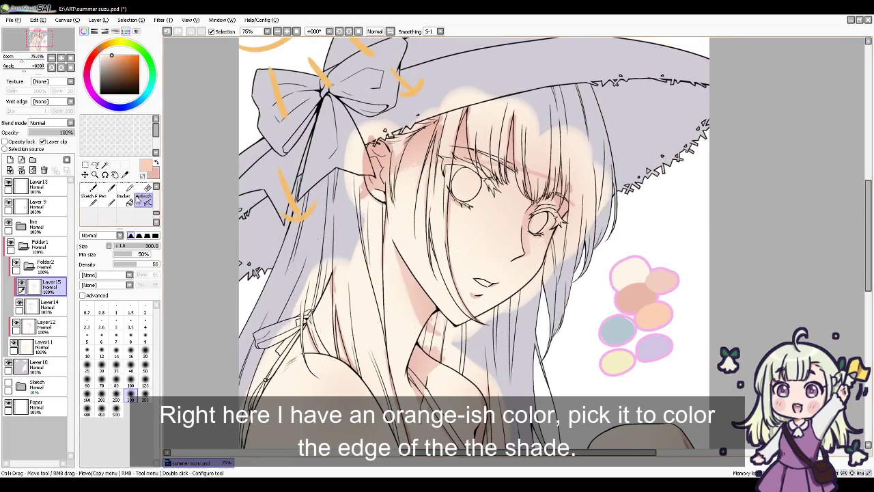
pyautogui.click(107, 202)
pyautogui.click(145, 351)
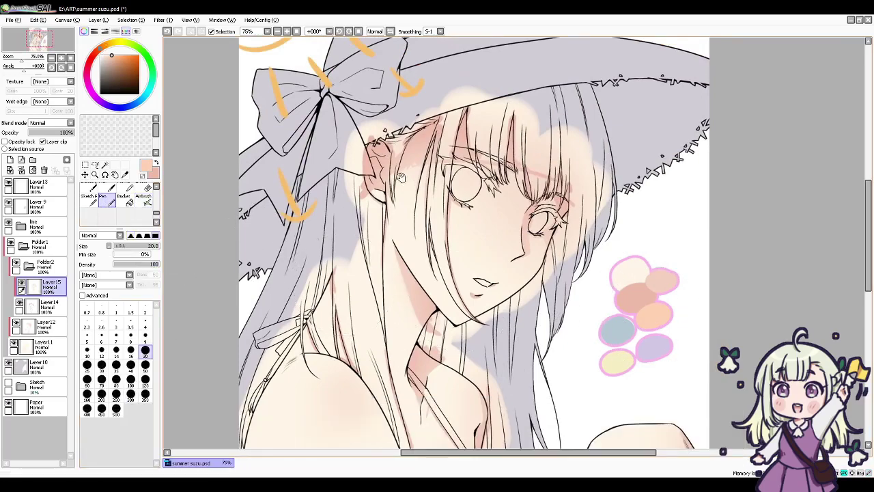
pyautogui.scroll(4, 401, 178)
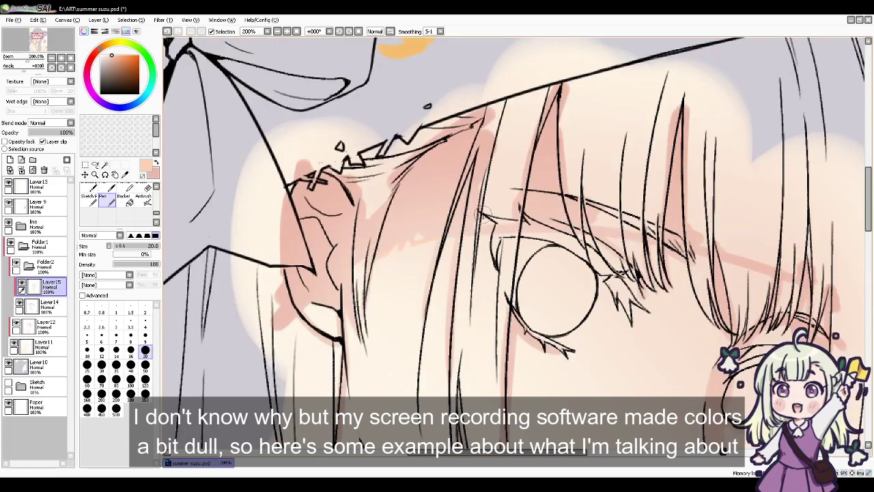
# Step: Add orange edging to the shadow beside the nose bridge and below the far eye
pyautogui.moveTo(461, 287); pyautogui.dragTo(432, 260)
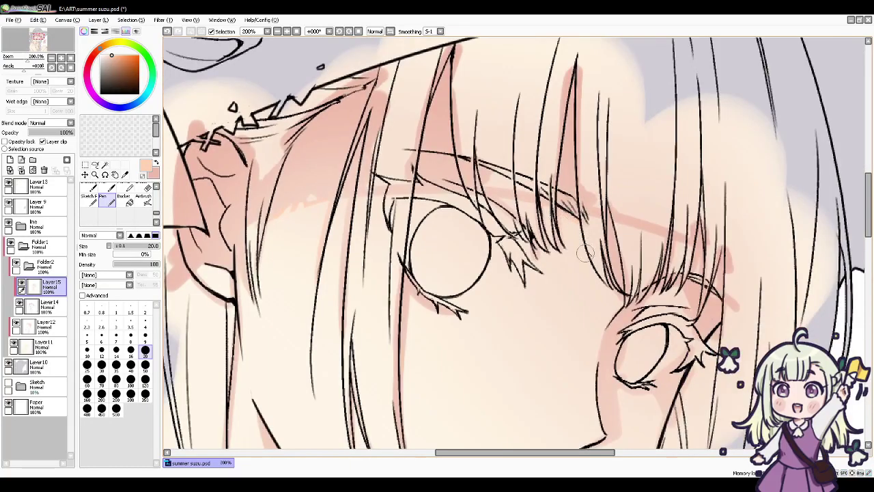
pyautogui.moveTo(646, 260); pyautogui.dragTo(584, 219)
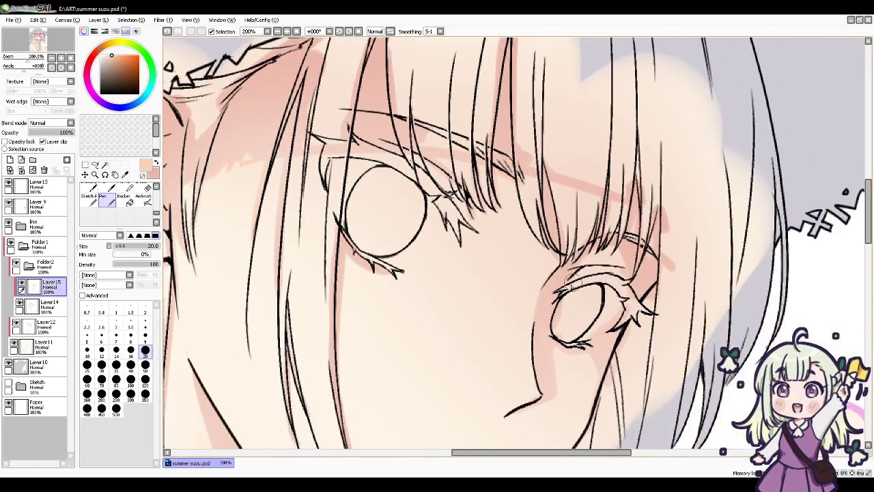
pyautogui.moveTo(565, 364); pyautogui.dragTo(564, 295)
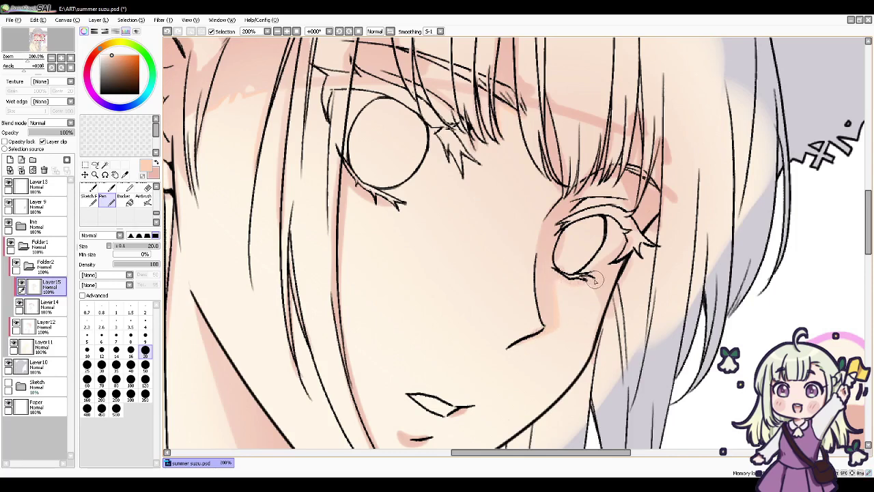
pyautogui.scroll(2, 634, 287)
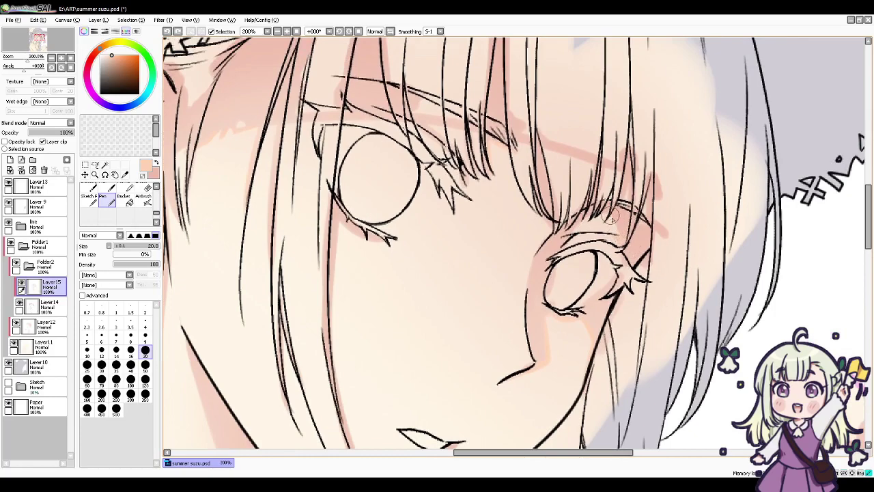
# Step: Add orange edging below the near eye's lower lashes and along the hair strand's shadow on the cheek
pyautogui.scroll(-1, 564, 208)
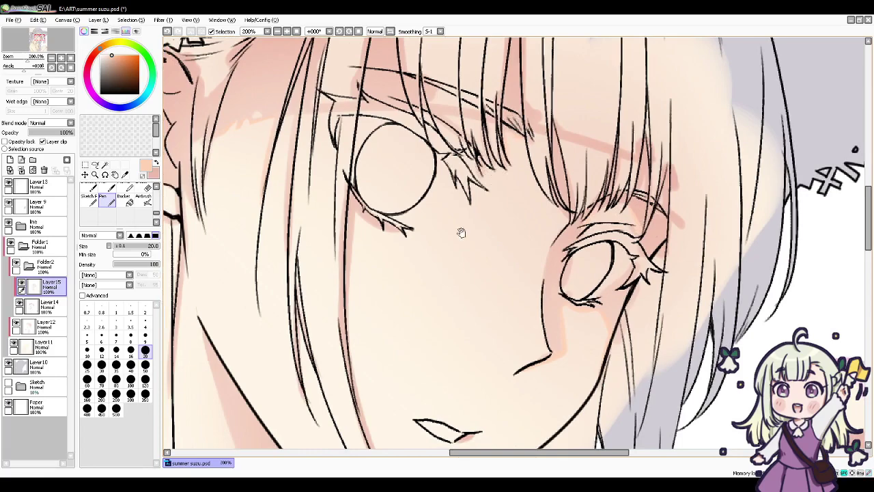
pyautogui.moveTo(462, 233); pyautogui.dragTo(488, 185)
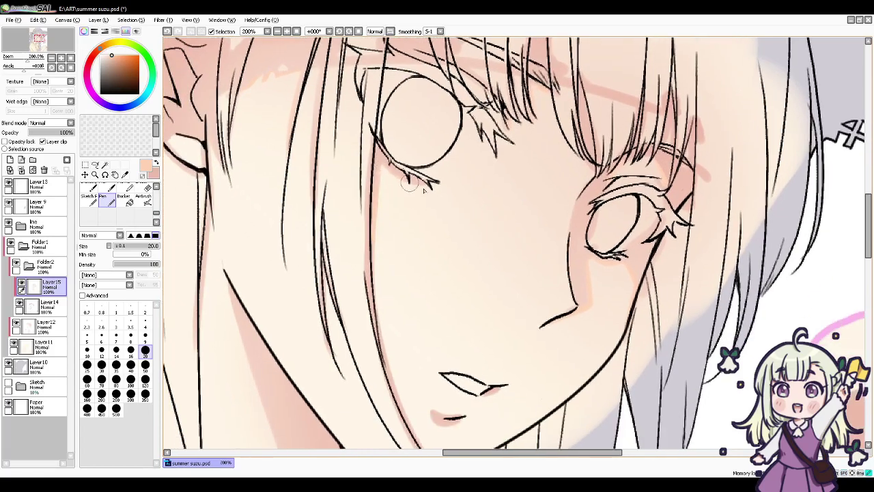
pyautogui.scroll(-4, 423, 393)
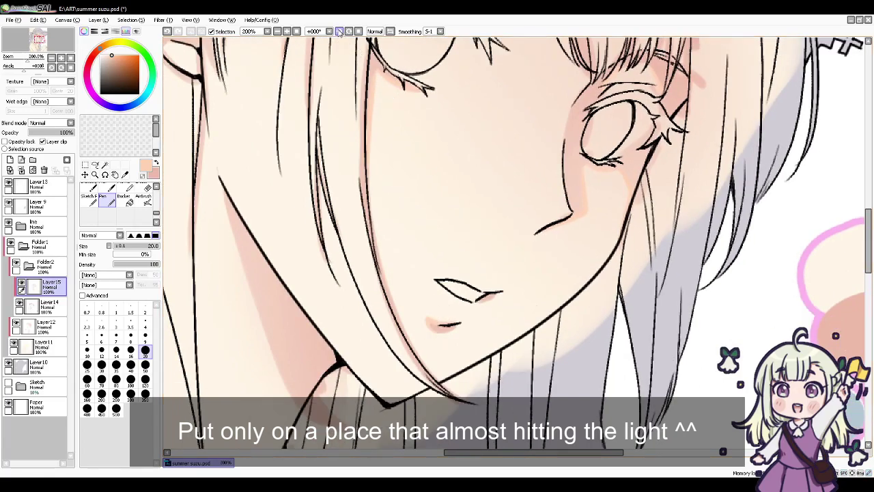
pyautogui.click(278, 33)
pyautogui.click(278, 32)
pyautogui.click(278, 32)
pyautogui.moveTo(529, 315); pyautogui.dragTo(541, 359)
pyautogui.keyDown('ctrl'); pyautogui.click(413, 211); pyautogui.keyUp('ctrl')
pyautogui.keyDown('ctrl'); pyautogui.click(412, 211); pyautogui.keyUp('ctrl')
pyautogui.keyDown('ctrl'); pyautogui.click(412, 211); pyautogui.keyUp('ctrl')
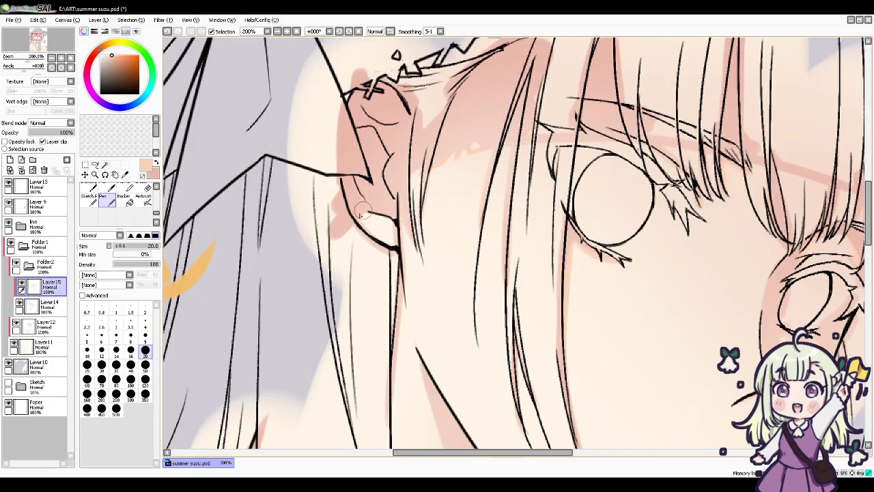
# Step: Line the edges of the neck shadow and the collarbone shadows beside the strap in orange
pyautogui.scroll(-4, 360, 215)
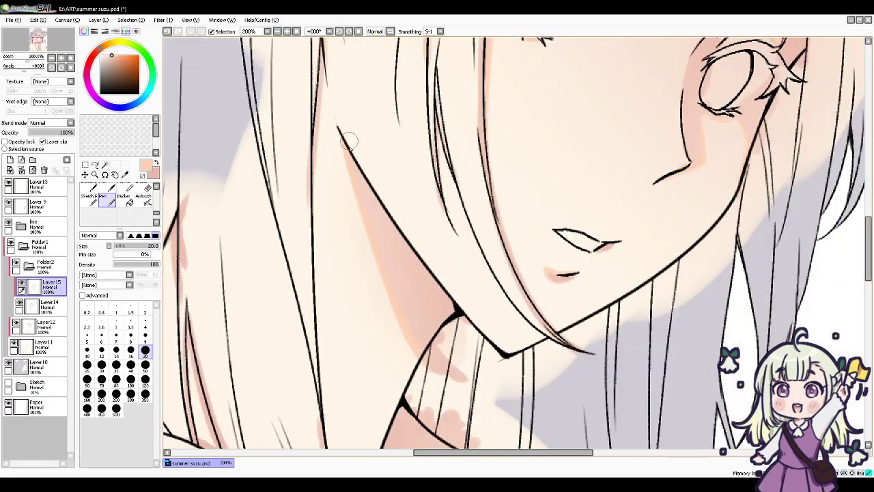
pyautogui.scroll(-8, 348, 141)
pyautogui.moveTo(393, 306); pyautogui.dragTo(397, 263)
pyautogui.moveTo(450, 372); pyautogui.dragTo(495, 303)
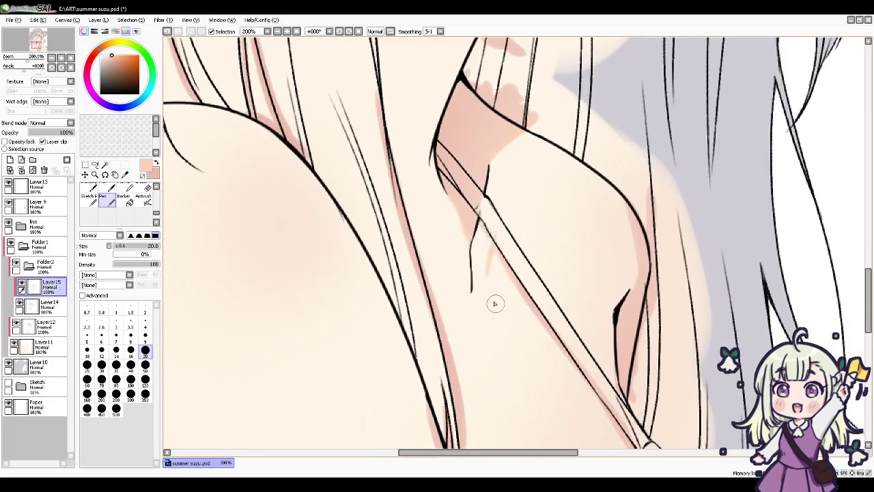
pyautogui.scroll(-3, 508, 228)
pyautogui.scroll(2, 411, 97)
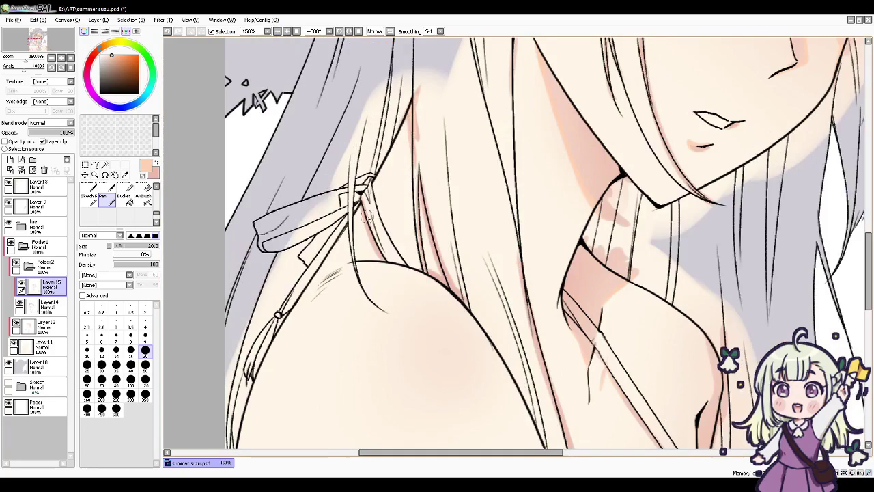
# Step: Edge the remaining body shadows in orange, including the shadow on the bent knee
pyautogui.scroll(-5, 424, 220)
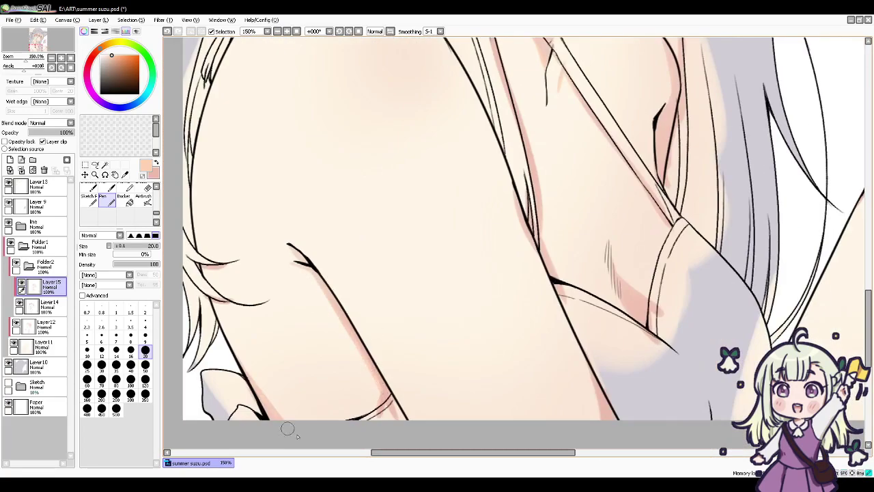
pyautogui.moveTo(609, 258); pyautogui.dragTo(546, 279)
pyautogui.moveTo(629, 265); pyautogui.dragTo(352, 253)
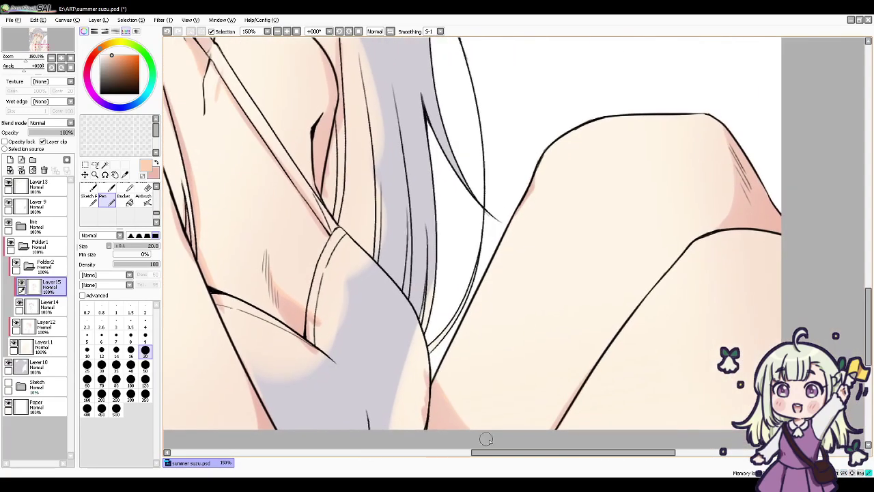
pyautogui.moveTo(728, 131); pyautogui.dragTo(695, 168)
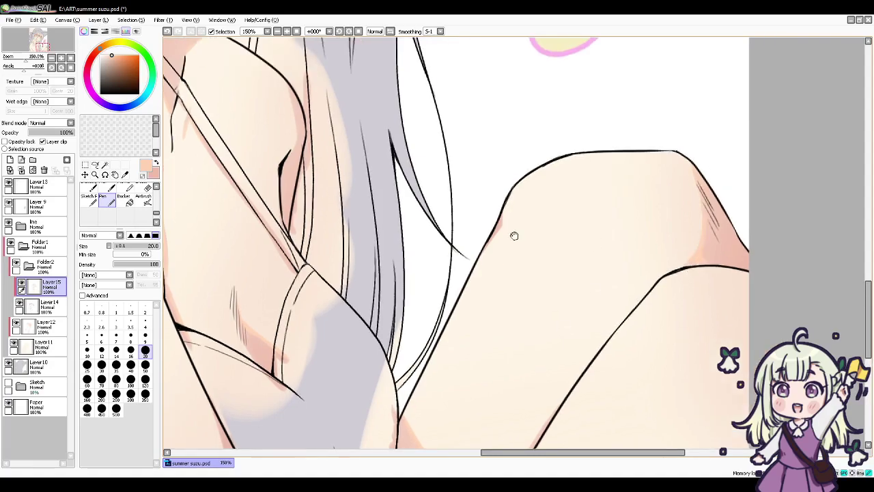
pyautogui.moveTo(513, 236); pyautogui.dragTo(652, 345)
pyautogui.scroll(4, 454, 219)
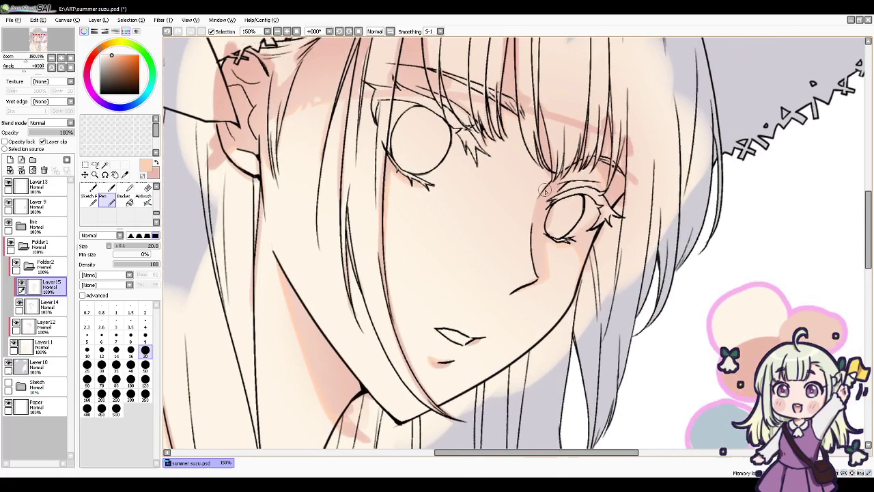
# Step: Pick the lilac swatch colour and the Airbrush, and create a new clipped layer above the orange edging layer
pyautogui.moveTo(632, 157); pyautogui.dragTo(633, 173)
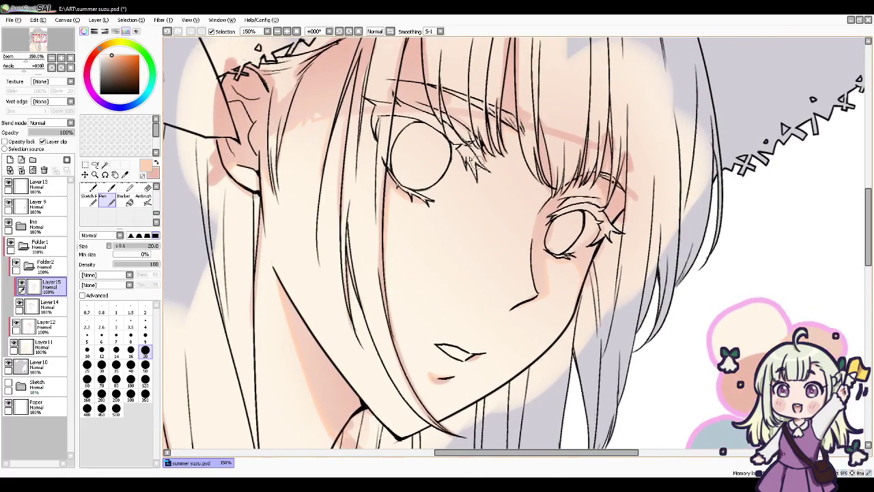
pyautogui.click(278, 31)
pyautogui.click(278, 31)
pyautogui.click(278, 32)
pyautogui.moveTo(613, 341); pyautogui.dragTo(580, 287)
pyautogui.moveTo(486, 275); pyautogui.dragTo(486, 263)
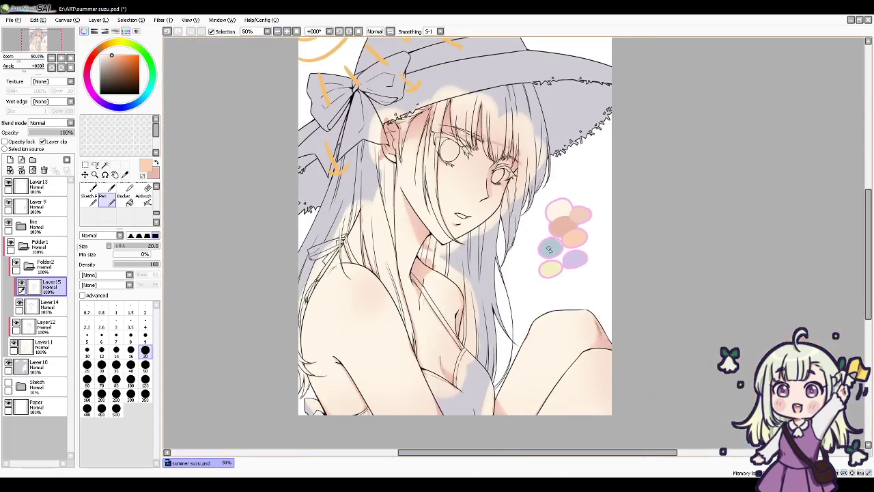
pyautogui.keyDown('alt'); pyautogui.click(575, 262); pyautogui.keyUp('alt')
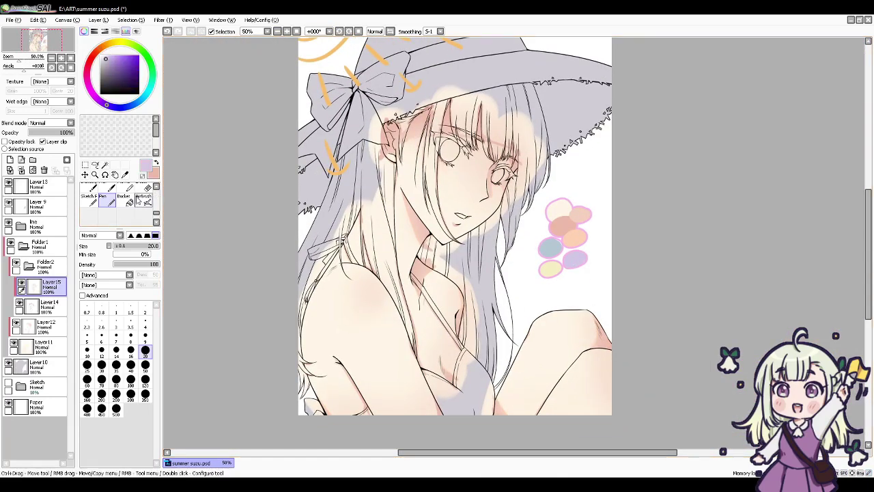
pyautogui.click(141, 200)
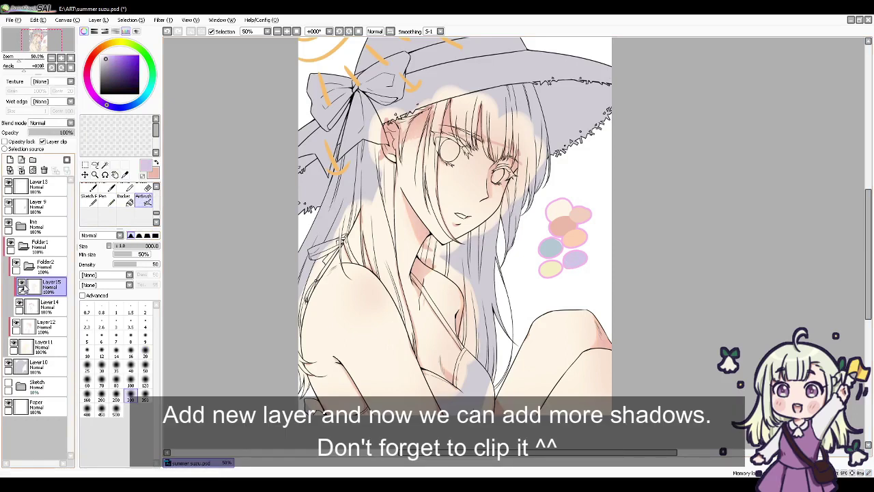
pyautogui.click(10, 159)
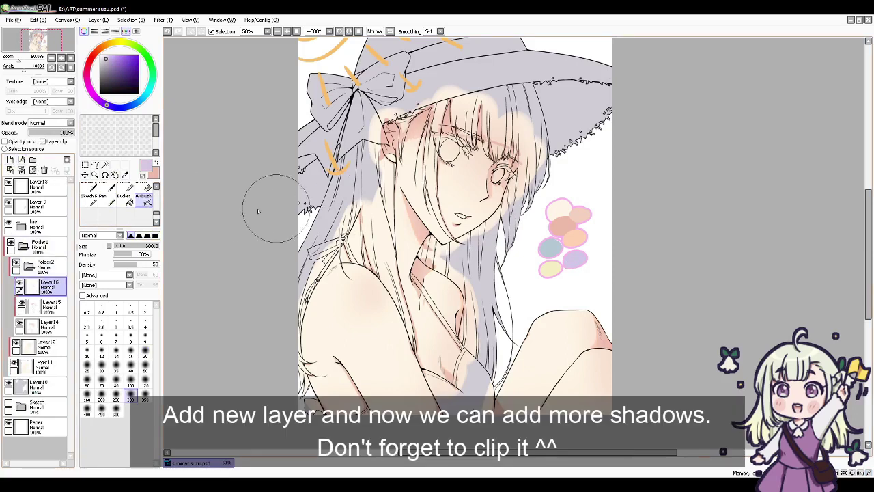
pyautogui.click(47, 141)
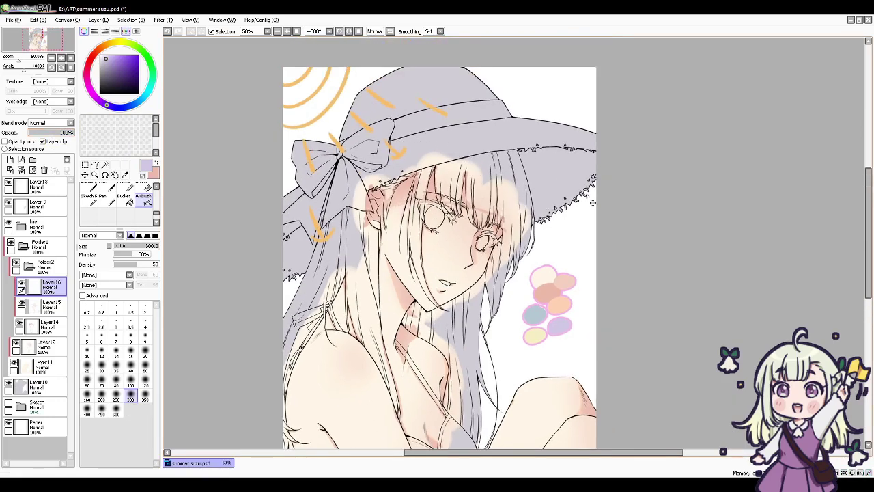
# Step: Lightly airbrush shadows behind the bangs and under the chin in the blue swatch colour, using size 120 for the neck
pyautogui.keyDown('alt'); pyautogui.click(537, 316); pyautogui.keyUp('alt')
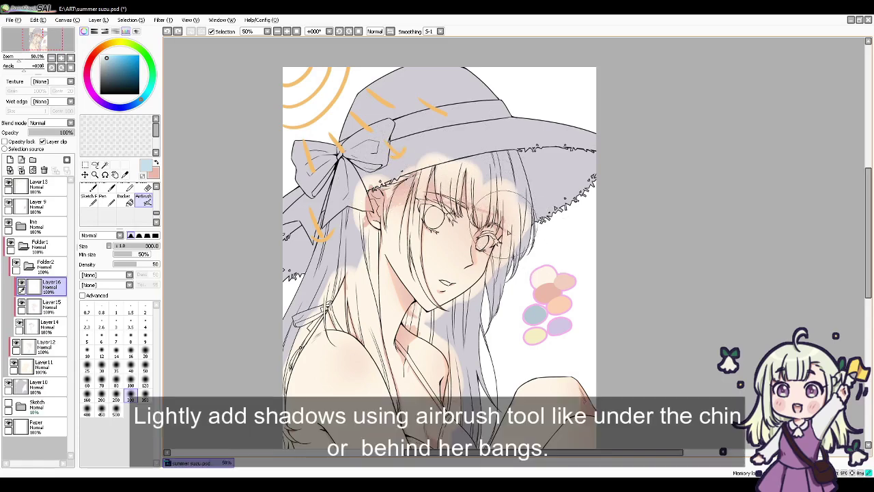
pyautogui.moveTo(468, 314); pyautogui.dragTo(475, 290)
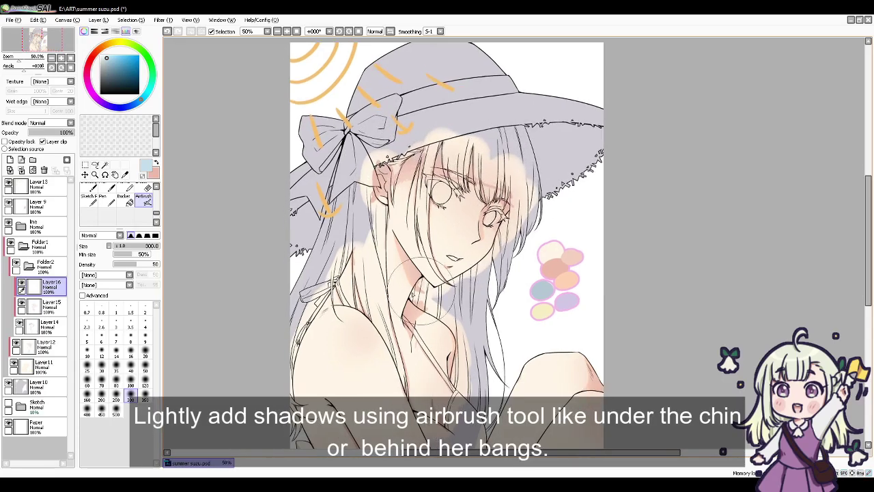
pyautogui.click(145, 385)
pyautogui.scroll(3, 414, 271)
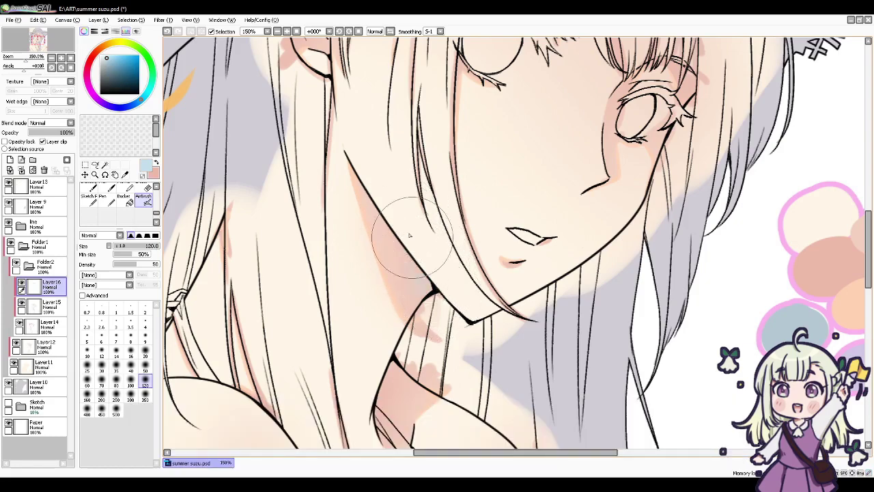
pyautogui.moveTo(492, 302); pyautogui.dragTo(515, 213)
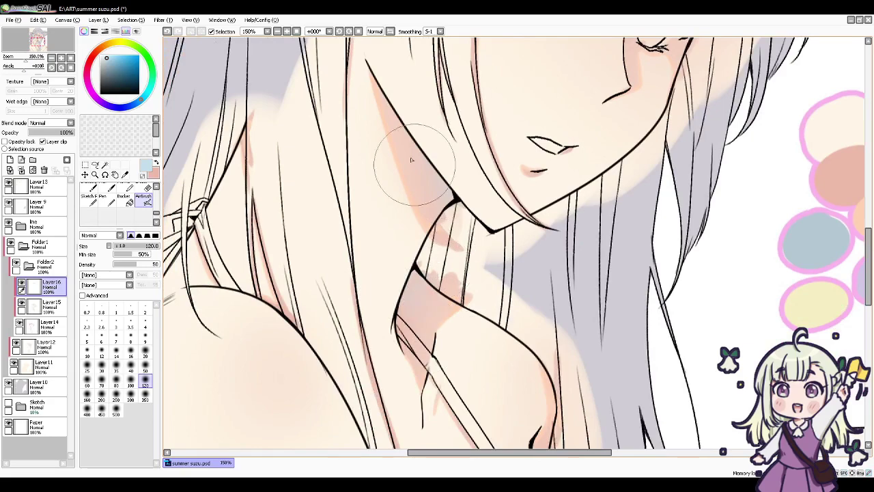
pyautogui.click(277, 33)
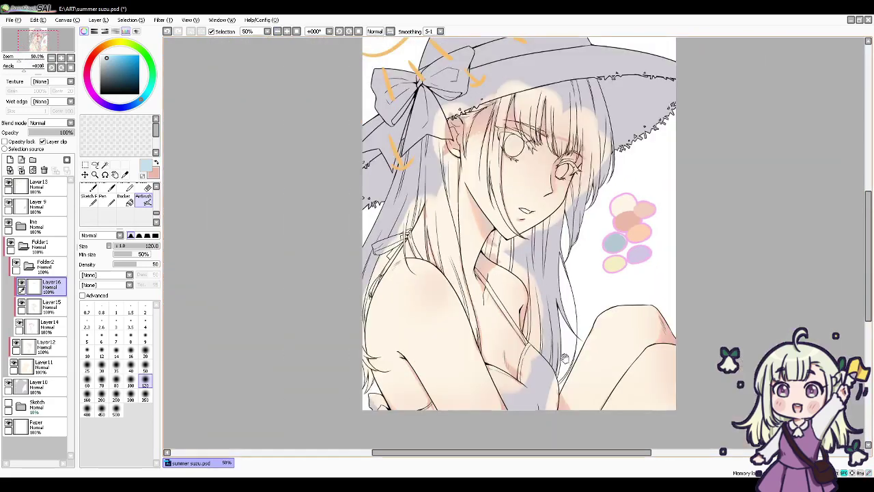
# Step: Lightly airbrush blue shading onto the lower thigh area beside the bikini top
pyautogui.moveTo(565, 356); pyautogui.dragTo(556, 326)
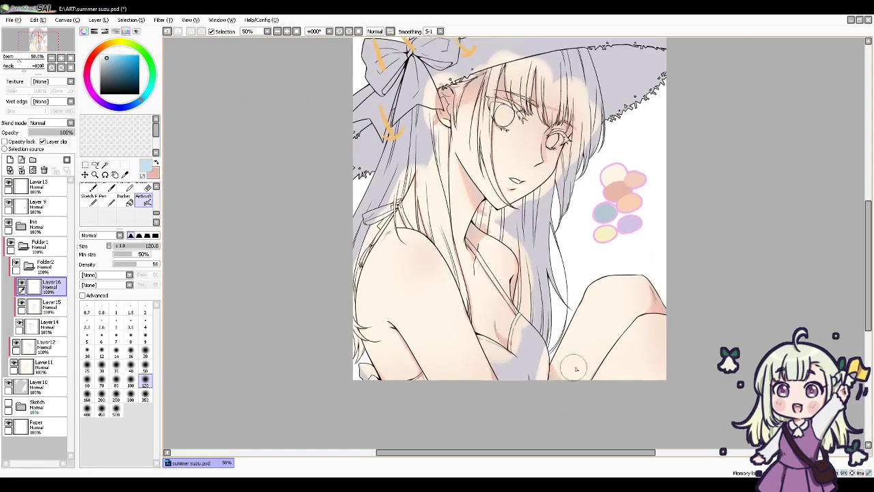
pyautogui.moveTo(575, 370); pyautogui.dragTo(619, 352)
pyautogui.moveTo(587, 310); pyautogui.dragTo(566, 375)
pyautogui.moveTo(501, 263); pyautogui.dragTo(511, 204)
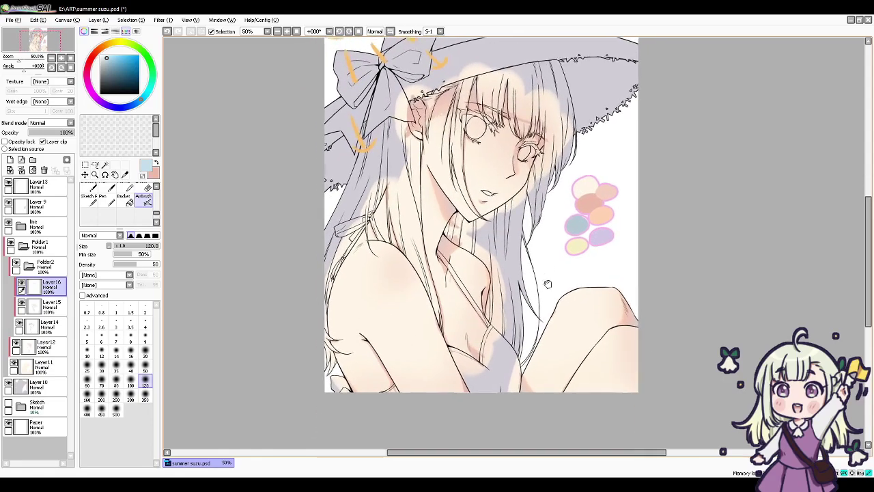
pyautogui.moveTo(548, 285); pyautogui.dragTo(546, 285)
# Step: Collapse Folder2 and airbrush blush on the face and knee in the orange swatch colour at size 250 on Layer12
pyautogui.click(29, 266)
pyautogui.click(46, 286)
pyautogui.rightClick(600, 217)
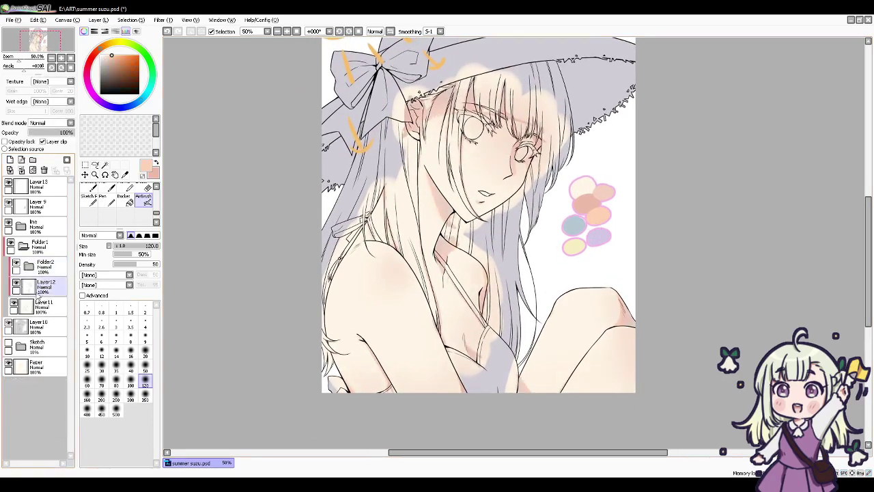
pyautogui.moveTo(457, 144); pyautogui.dragTo(447, 195)
pyautogui.click(115, 399)
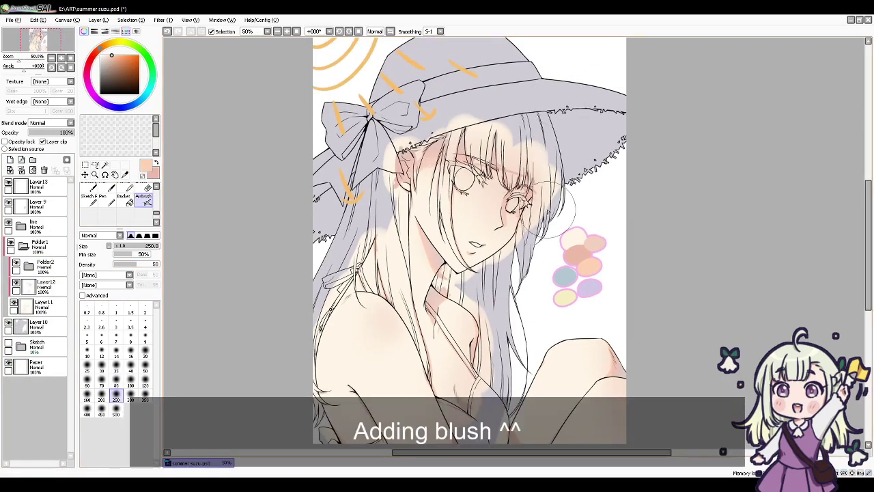
pyautogui.click(44, 287)
pyautogui.moveTo(526, 305); pyautogui.dragTo(578, 224)
pyautogui.scroll(1, 566, 244)
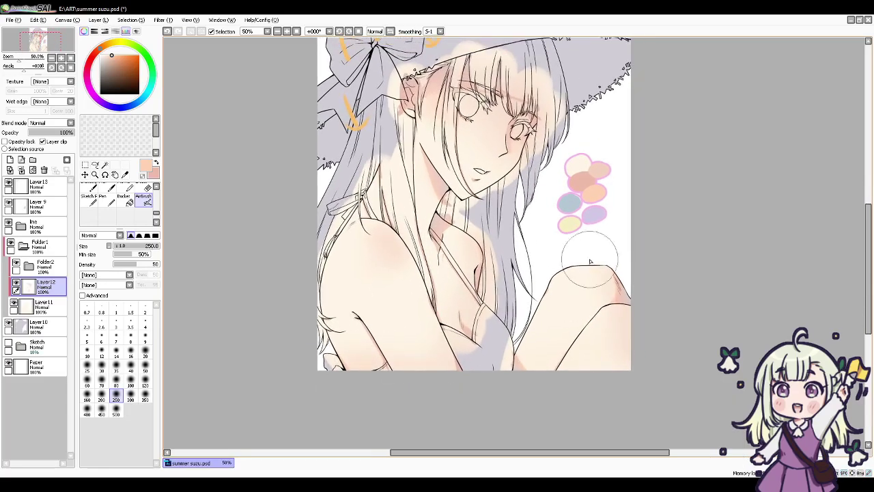
pyautogui.scroll(2, 609, 240)
pyautogui.scroll(-3, 498, 234)
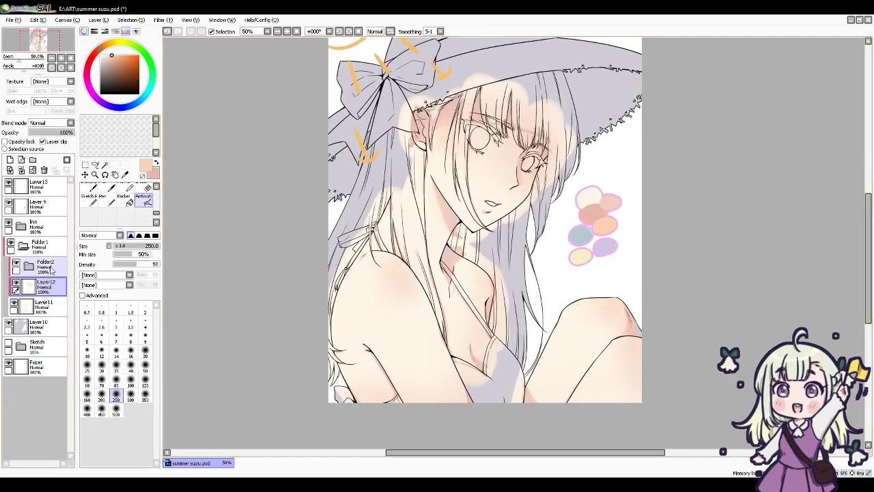
# Step: Create a new layer above Folder2 for highlights and clip it to the skin base
pyautogui.click(44, 266)
pyautogui.click(10, 159)
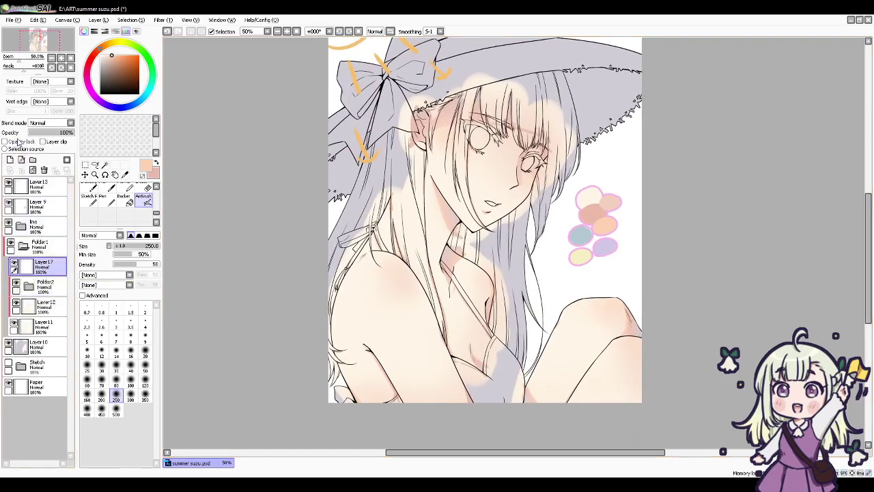
pyautogui.click(54, 143)
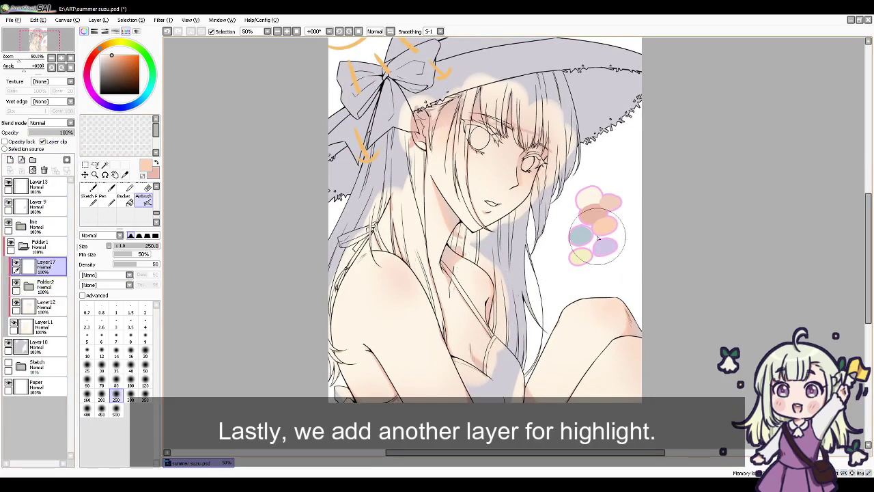
# Step: Pick the cream swatch colour, shift its hue to a very light yellow, and choose the Pen at size 20
pyautogui.keyDown('alt'); pyautogui.click(592, 200); pyautogui.keyUp('alt')
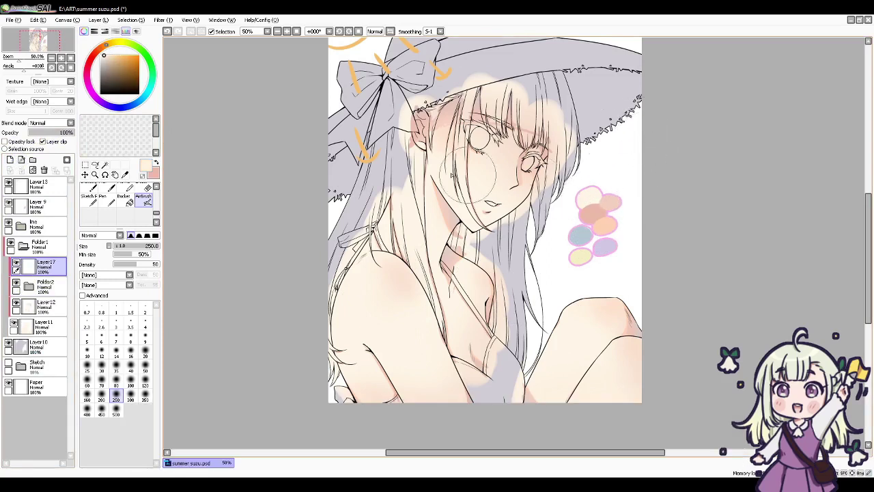
pyautogui.click(114, 43)
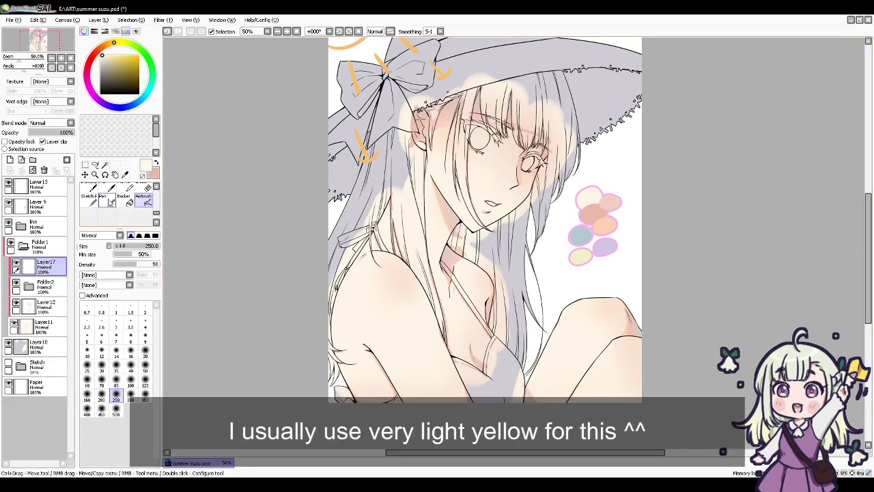
pyautogui.click(109, 201)
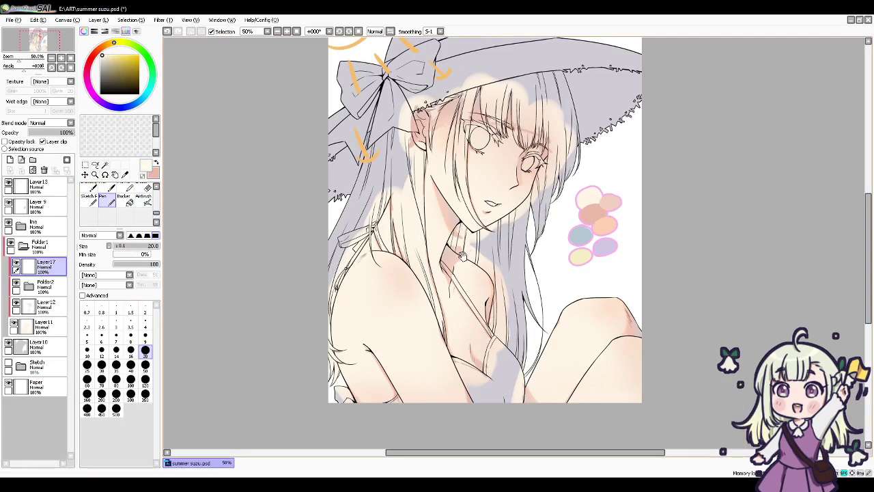
pyautogui.scroll(3, 397, 208)
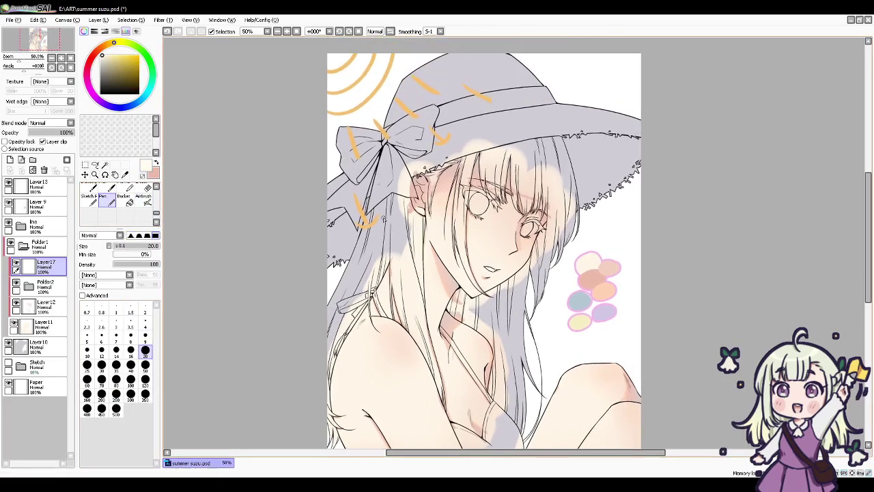
pyautogui.scroll(3, 369, 327)
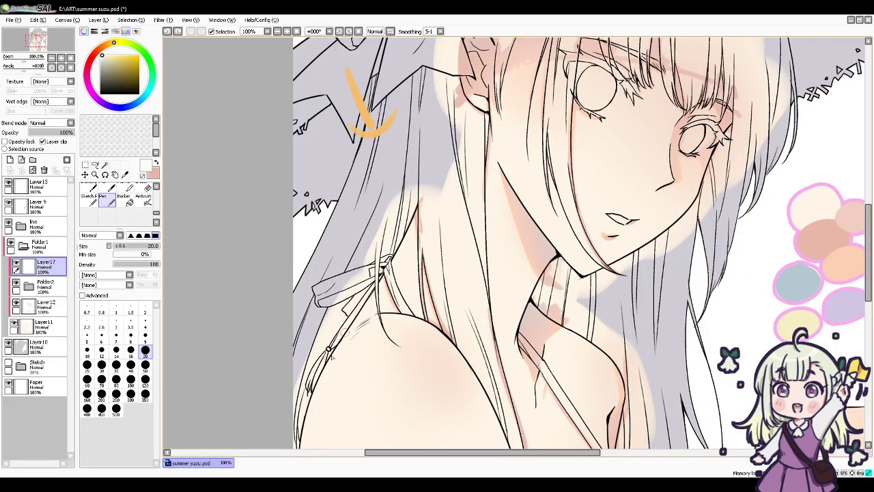
# Step: Paint thin light yellow highlights along the shoulder and upper arm contours and the cheek edge below the ear
pyautogui.moveTo(410, 328); pyautogui.dragTo(427, 262)
pyautogui.moveTo(352, 290); pyautogui.dragTo(354, 221)
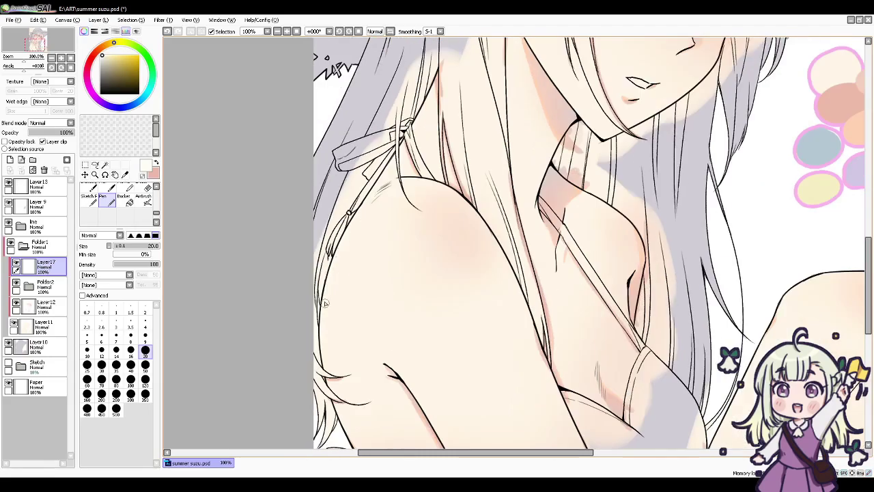
pyautogui.moveTo(344, 428); pyautogui.dragTo(339, 366)
pyautogui.moveTo(444, 169); pyautogui.dragTo(440, 240)
pyautogui.scroll(2, 395, 191)
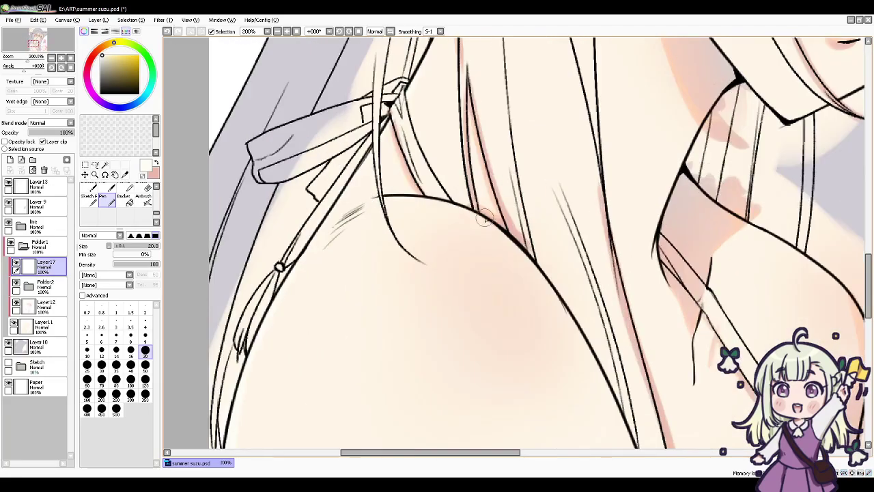
pyautogui.scroll(-3, 432, 235)
pyautogui.moveTo(449, 171); pyautogui.dragTo(328, 325)
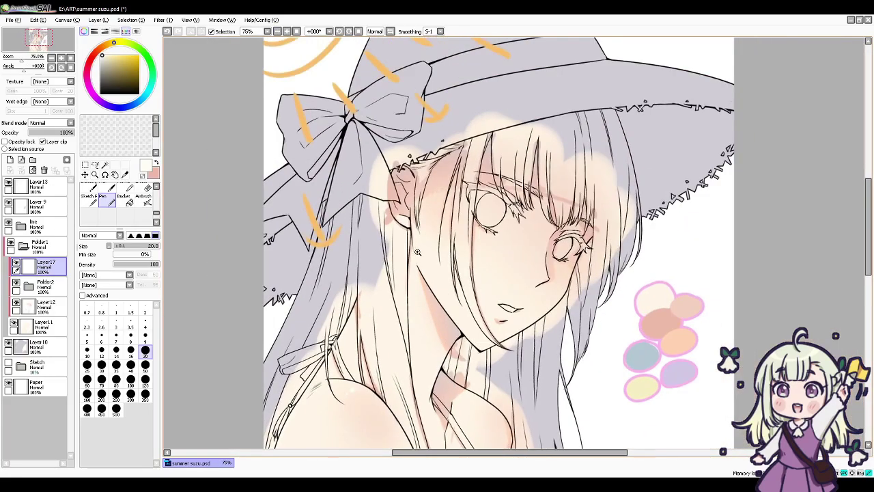
pyautogui.scroll(3, 413, 256)
pyautogui.moveTo(444, 304); pyautogui.dragTo(468, 383)
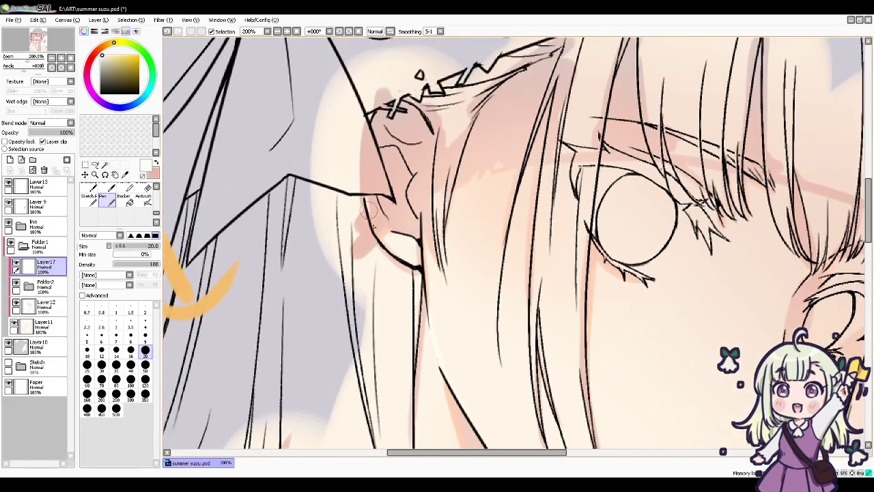
pyautogui.moveTo(369, 210); pyautogui.dragTo(387, 245)
pyautogui.hotkey('ctrl', 'z')
pyautogui.moveTo(365, 191); pyautogui.dragTo(370, 231)
pyautogui.moveTo(578, 284)
pyautogui.mouseDown()
pyautogui.moveTo(472, 203)
pyautogui.moveTo(509, 217)
pyautogui.mouseUp()
pyautogui.hotkey('ctrl', 'z')
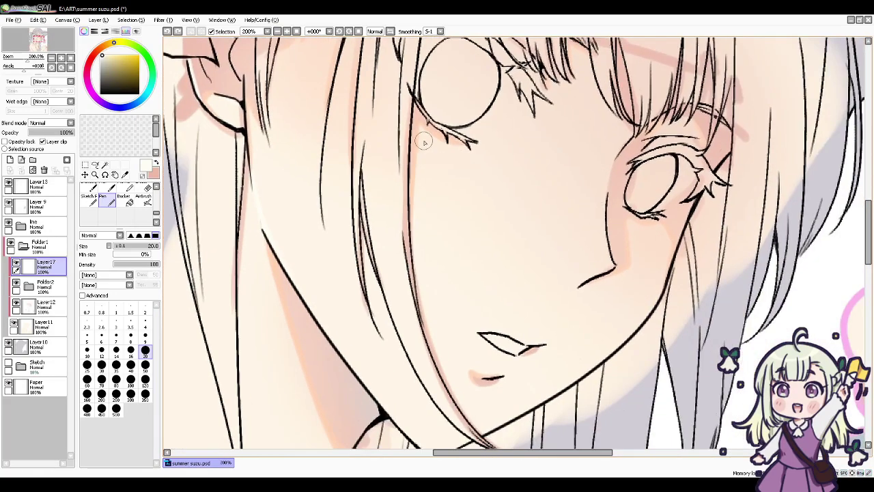
# Step: Paint light yellow highlights along the nose bridge, under the eye, on the cheek edge and on the lower lip
pyautogui.moveTo(605, 198); pyautogui.dragTo(610, 255)
pyautogui.click(664, 235)
pyautogui.moveTo(697, 199); pyautogui.dragTo(687, 225)
pyautogui.moveTo(601, 300); pyautogui.dragTo(619, 265)
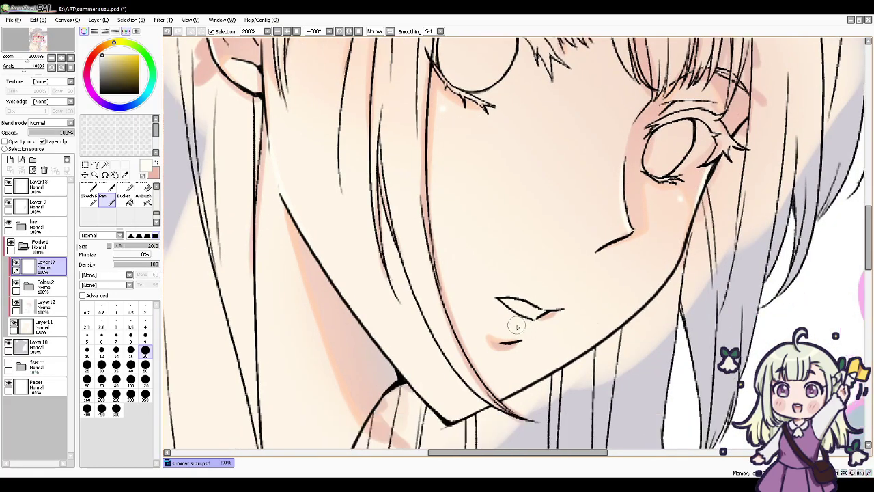
pyautogui.click(517, 324)
pyautogui.moveTo(598, 351); pyautogui.dragTo(622, 292)
# Step: Add small light yellow highlight spots on the near shoulder and a thin highlight along the far shoulder's edge
pyautogui.scroll(-3, 466, 353)
pyautogui.scroll(2, 439, 233)
pyautogui.moveTo(466, 336)
pyautogui.mouseDown()
pyautogui.moveTo(439, 233)
pyautogui.moveTo(486, 269)
pyautogui.mouseUp()
pyautogui.moveTo(501, 321); pyautogui.dragTo(501, 208)
pyautogui.moveTo(476, 247)
pyautogui.mouseDown()
pyautogui.moveTo(486, 305)
pyautogui.moveTo(483, 231)
pyautogui.mouseUp()
pyautogui.moveTo(345, 250); pyautogui.dragTo(412, 250)
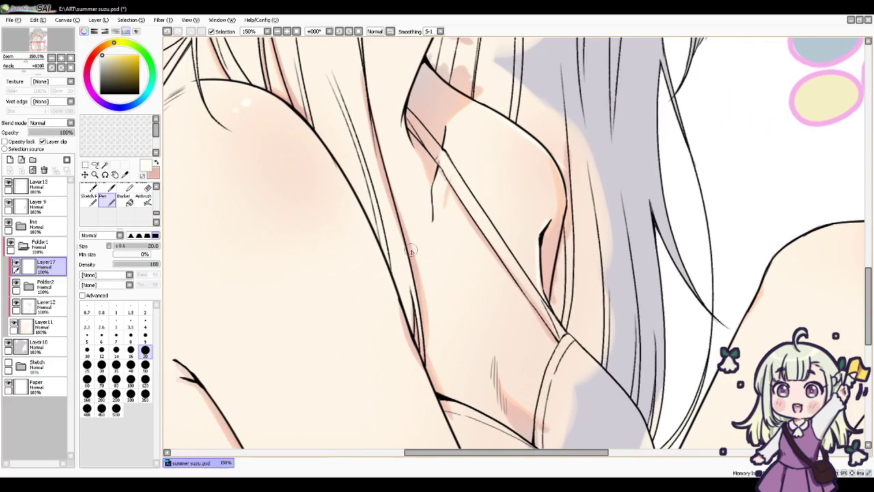
pyautogui.moveTo(394, 404); pyautogui.dragTo(433, 175)
# Step: Paint a light yellow highlight spot on the raised knee and a thin highlight along the other knee's upper edge
pyautogui.moveTo(711, 251); pyautogui.dragTo(422, 442)
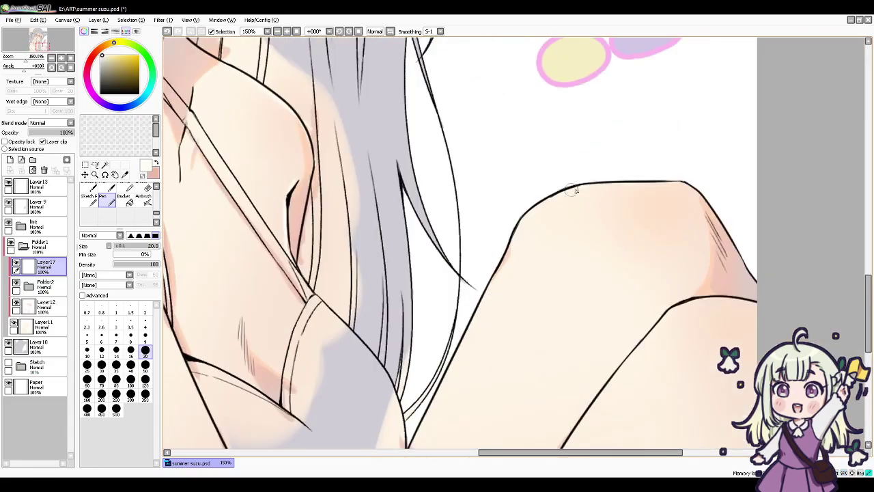
pyautogui.moveTo(662, 194); pyautogui.dragTo(668, 194)
pyautogui.moveTo(663, 191); pyautogui.dragTo(585, 137)
pyautogui.moveTo(624, 250); pyautogui.dragTo(677, 250)
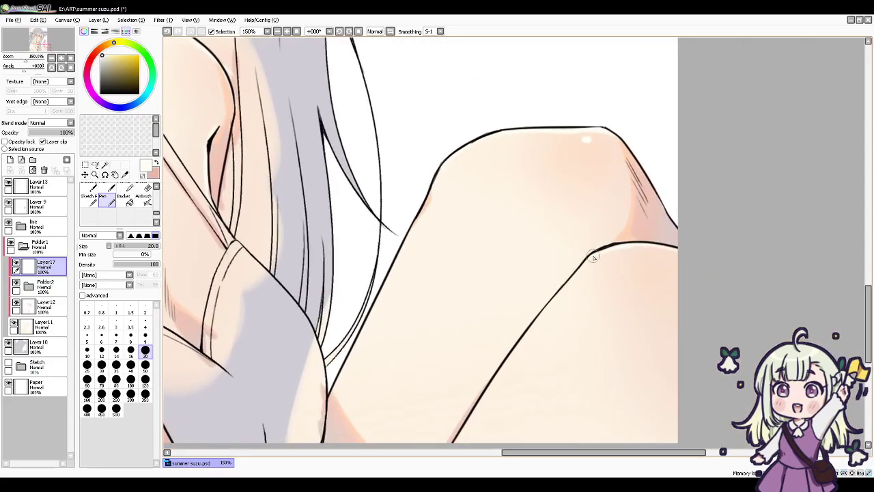
# Step: Review the finished skin highlights from the chest and shoulders to the whole figure
pyautogui.moveTo(429, 267)
pyautogui.mouseDown()
pyautogui.moveTo(464, 268)
pyautogui.moveTo(485, 299)
pyautogui.mouseUp()
pyautogui.moveTo(244, 325); pyautogui.dragTo(428, 328)
pyautogui.moveTo(364, 181); pyautogui.dragTo(433, 276)
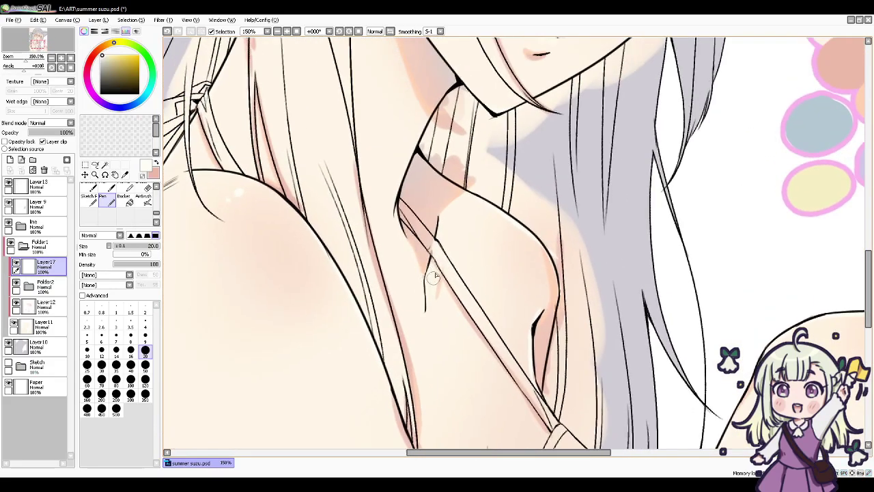
pyautogui.click(279, 32)
pyautogui.click(280, 32)
pyautogui.click(280, 32)
pyautogui.moveTo(659, 284); pyautogui.dragTo(577, 310)
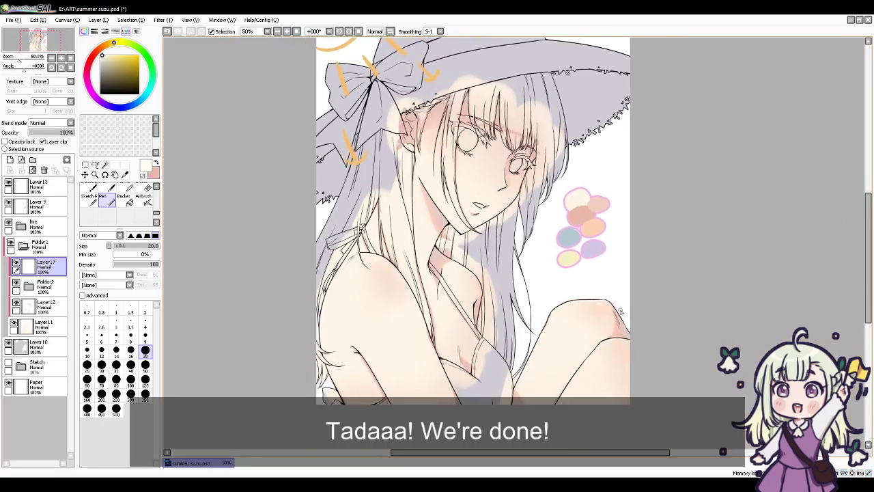
pyautogui.moveTo(586, 369); pyautogui.dragTo(589, 337)
pyautogui.moveTo(593, 292); pyautogui.dragTo(590, 353)
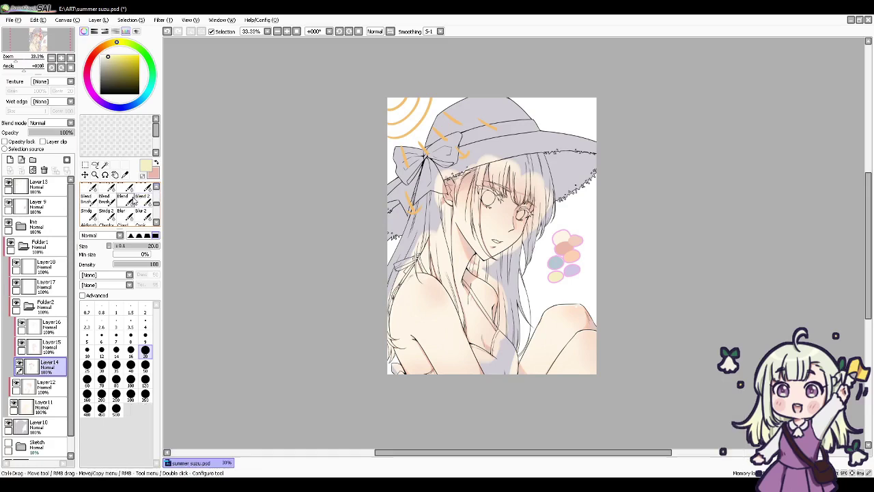
# Step: Blend the shading edge on the lower arm on Layer14 with the Blend 2 brush at size 50
pyautogui.click(142, 198)
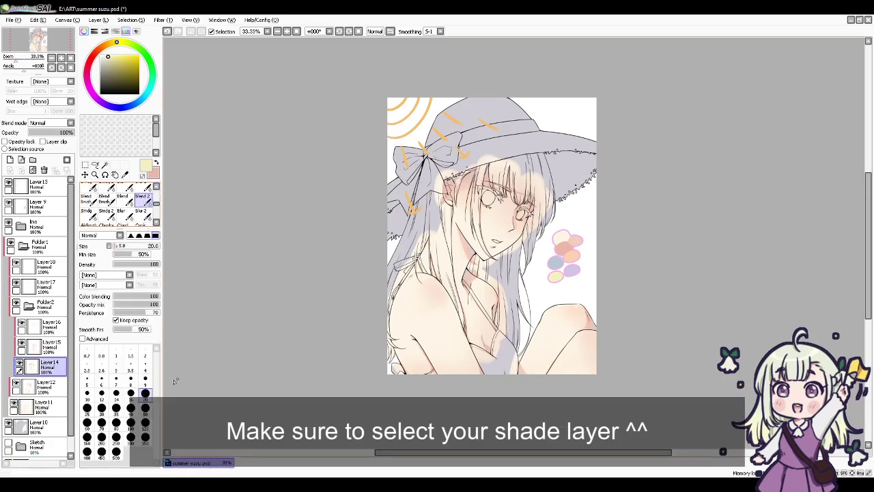
pyautogui.click(144, 407)
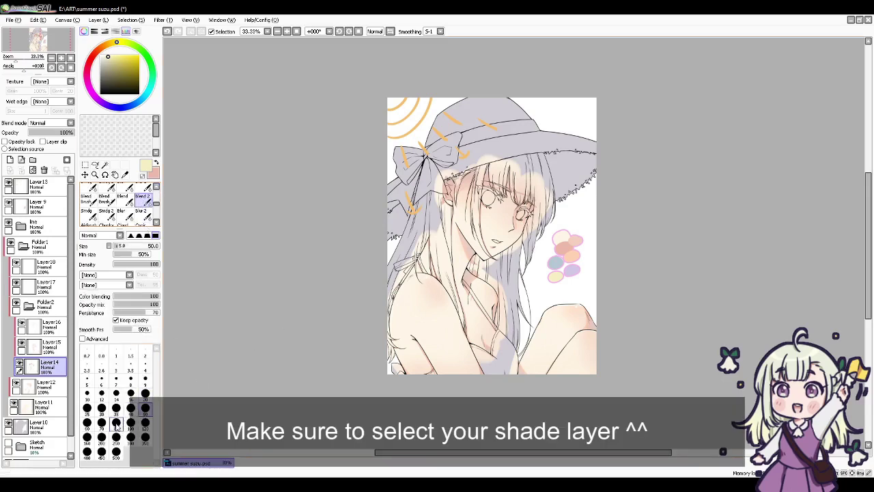
pyautogui.scroll(4, 395, 327)
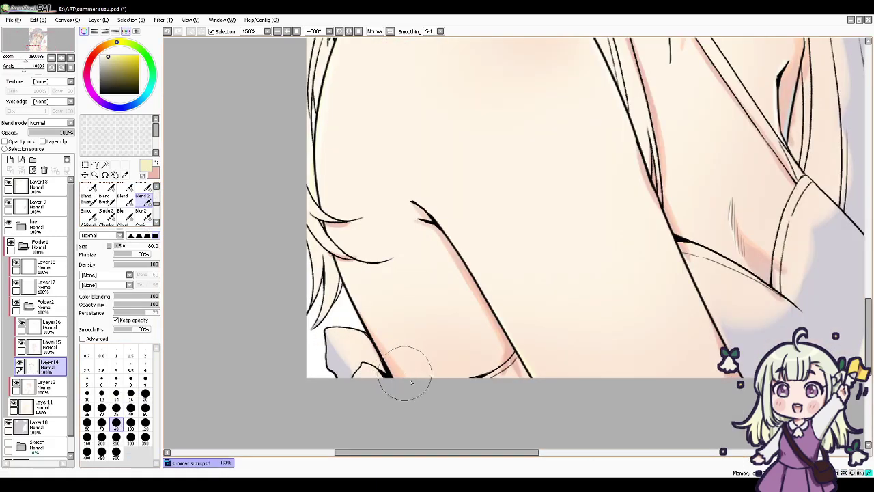
pyautogui.click(145, 408)
pyautogui.moveTo(412, 370)
pyautogui.mouseDown()
pyautogui.moveTo(412, 380)
pyautogui.moveTo(397, 364)
pyautogui.mouseUp()
# Step: Set the Blend 2 brush to size 40, try softening the chest shadow beside the bikini strap, and undo the stroke
pyautogui.click(130, 392)
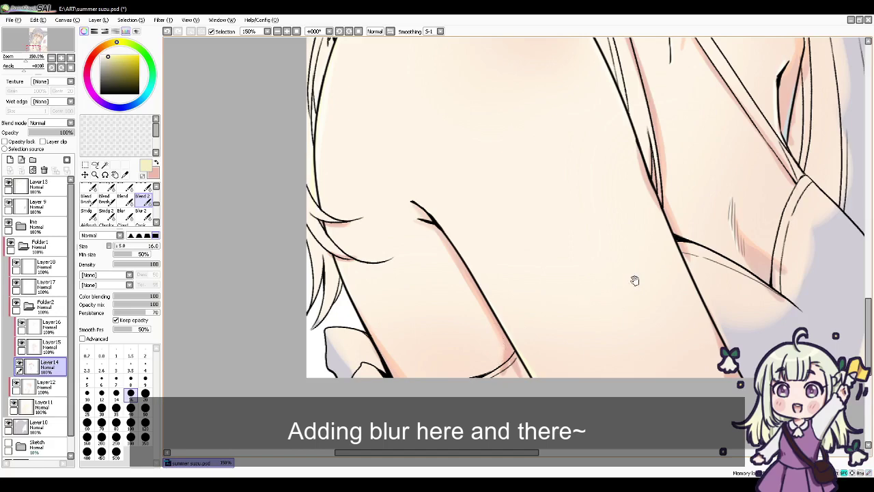
pyautogui.moveTo(633, 268); pyautogui.dragTo(471, 402)
pyautogui.moveTo(560, 268); pyautogui.dragTo(550, 369)
pyautogui.click(130, 408)
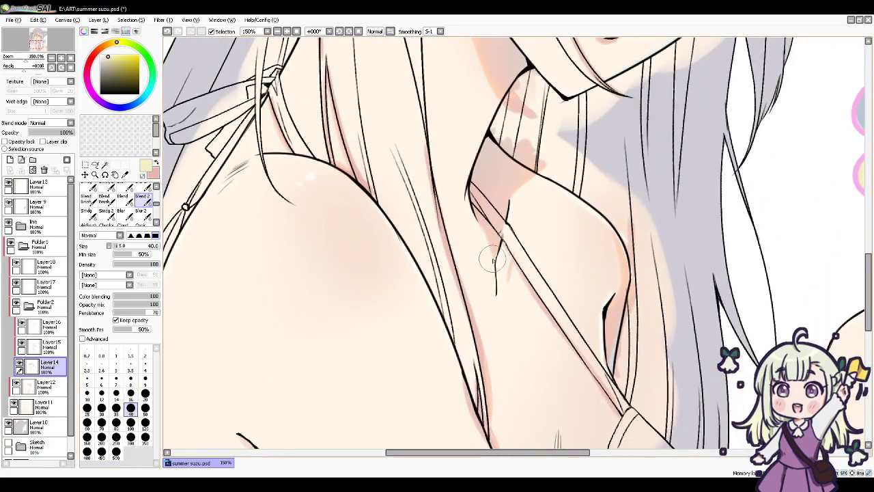
pyautogui.moveTo(492, 259)
pyautogui.mouseDown()
pyautogui.moveTo(494, 243)
pyautogui.moveTo(507, 251)
pyautogui.mouseUp()
pyautogui.hotkey('ctrl', 'z')
# Step: Soften the shadow edges here and there on the neck, face, chest and knee with the size 40 Blend 2 brush
pyautogui.scroll(5, 547, 236)
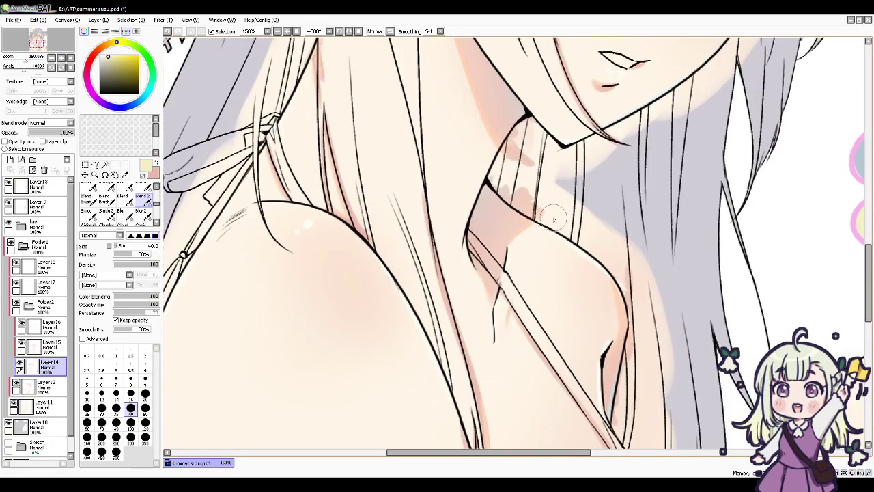
pyautogui.scroll(2, 519, 253)
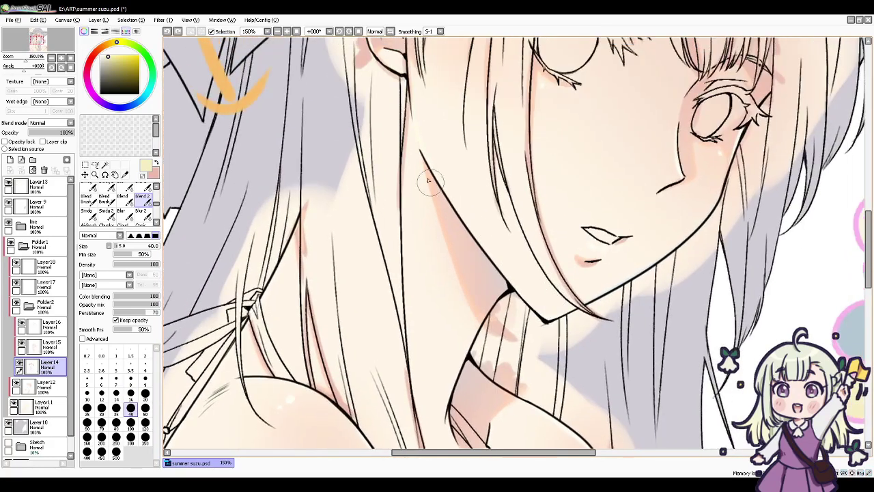
pyautogui.scroll(4, 459, 196)
pyautogui.hscroll(2, 546, 300)
pyautogui.scroll(2, 504, 274)
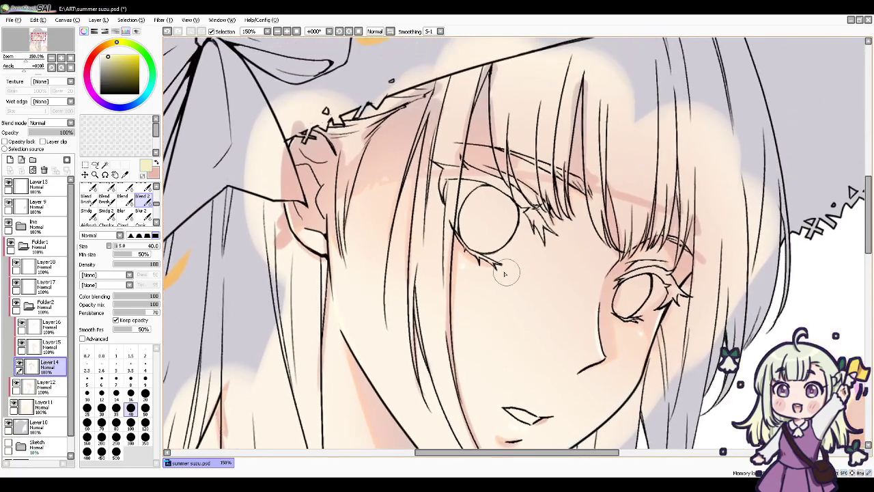
pyautogui.scroll(-8, 397, 364)
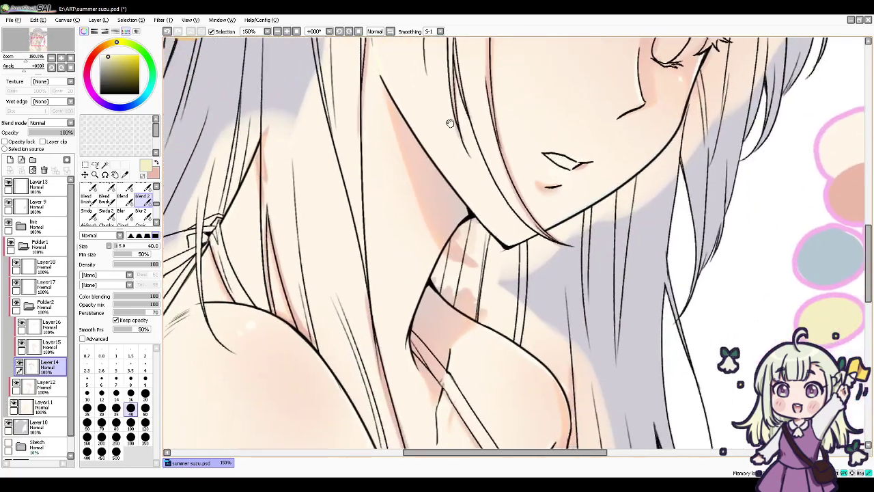
pyautogui.hscroll(-1, 409, 273)
pyautogui.scroll(-5, 567, 321)
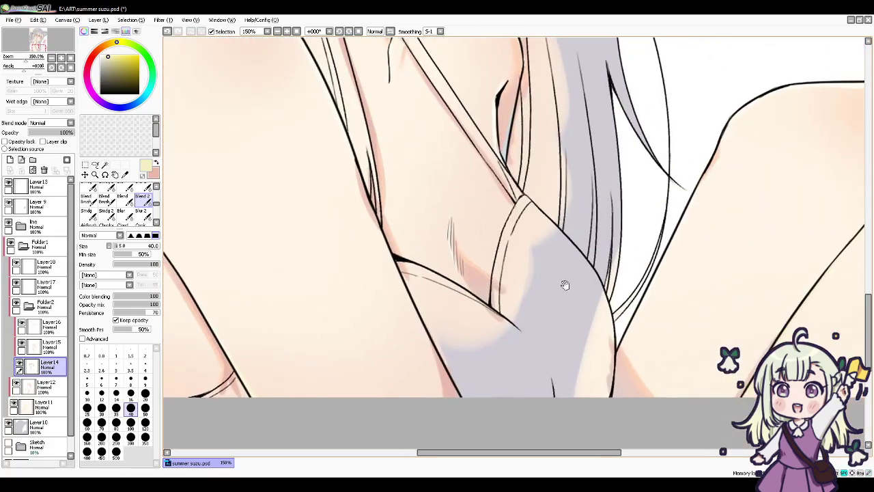
pyautogui.scroll(-3, 557, 286)
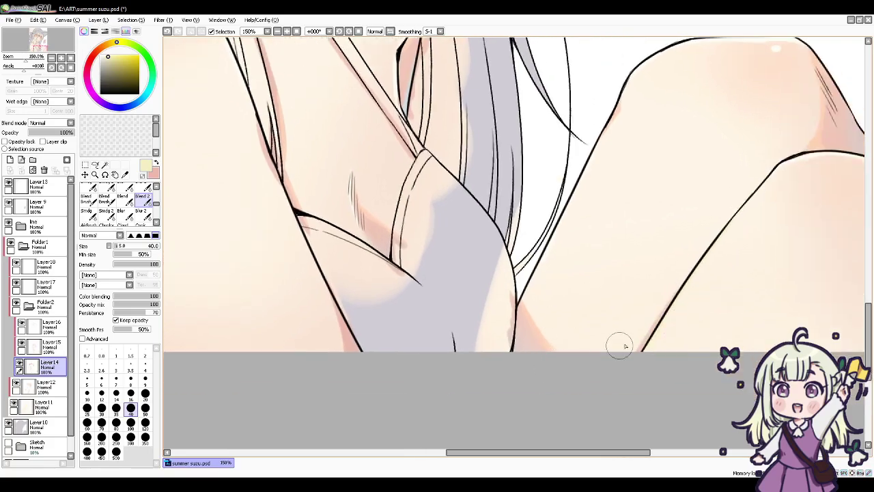
pyautogui.scroll(2, 620, 346)
pyautogui.hscroll(2, 694, 197)
pyautogui.moveTo(684, 263); pyautogui.dragTo(685, 292)
# Step: Return to the whole figure and collapse Folder2 in the layer list
pyautogui.scroll(-3, 353, 109)
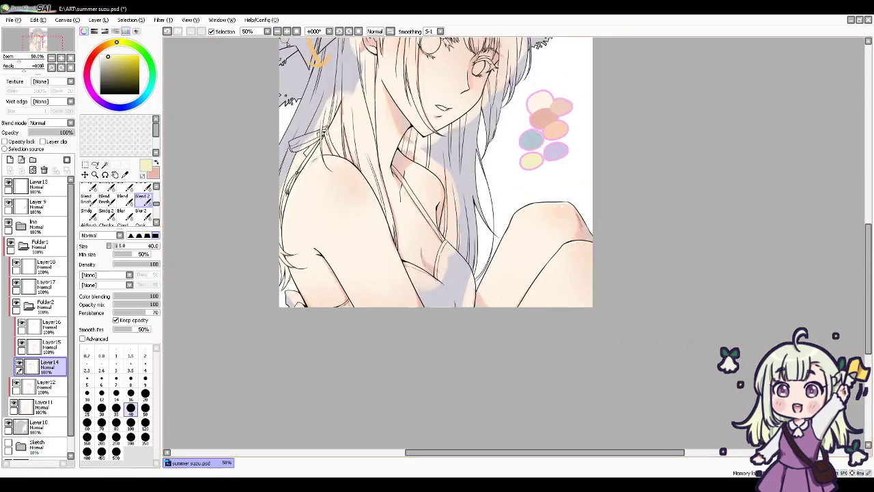
pyautogui.moveTo(480, 309); pyautogui.dragTo(514, 415)
pyautogui.moveTo(561, 349); pyautogui.dragTo(575, 354)
pyautogui.click(29, 307)
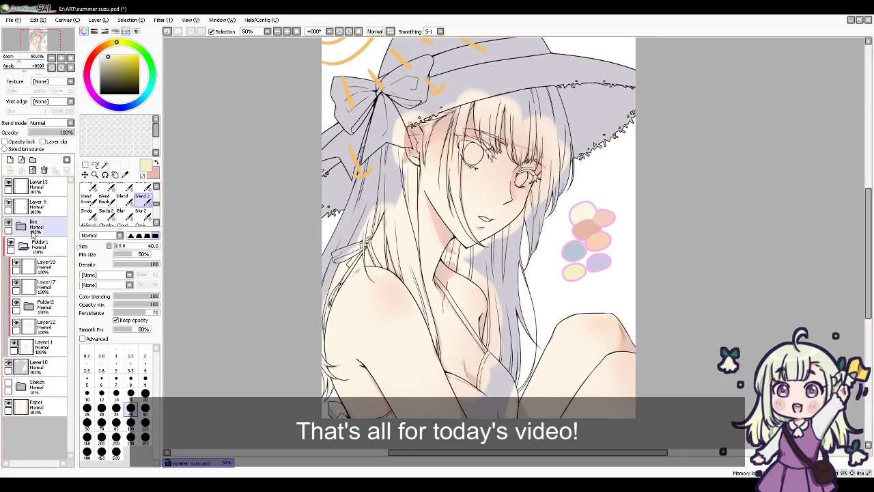
# Step: Hide and show Folder1 to compare the drawing with and without the skin colouring, and collapse the folder
pyautogui.click(10, 246)
pyautogui.click(10, 246)
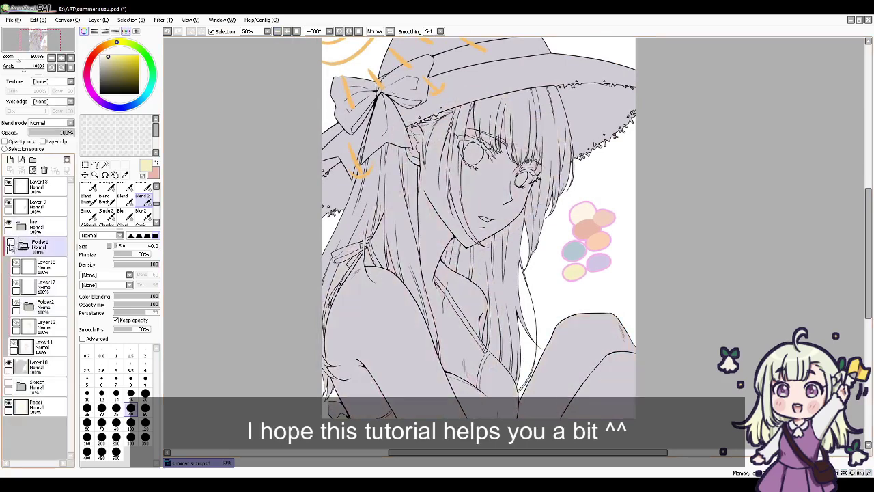
pyautogui.click(23, 246)
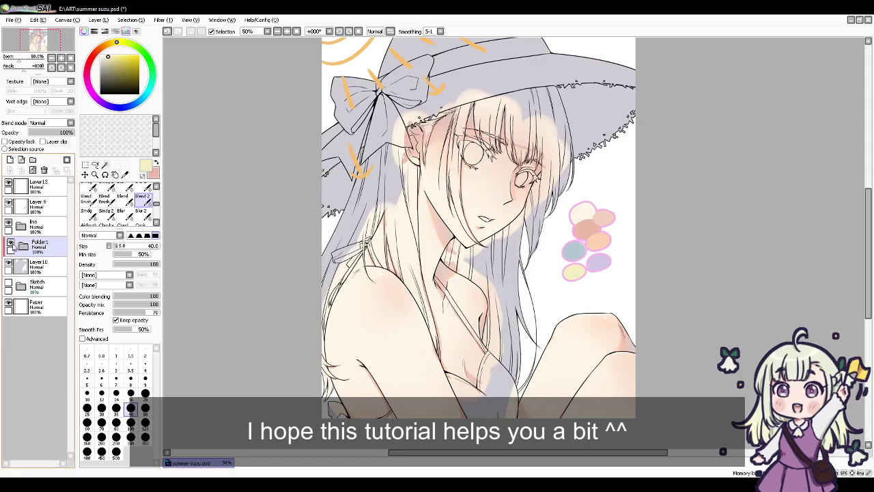
pyautogui.click(10, 246)
pyautogui.click(10, 246)
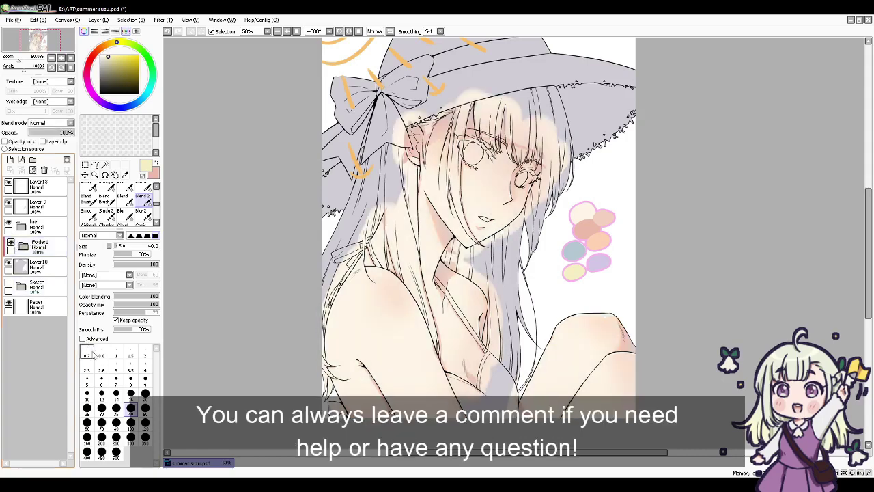
# Step: Create a new layer above Folder1 and clip it to the folder
pyautogui.click(44, 248)
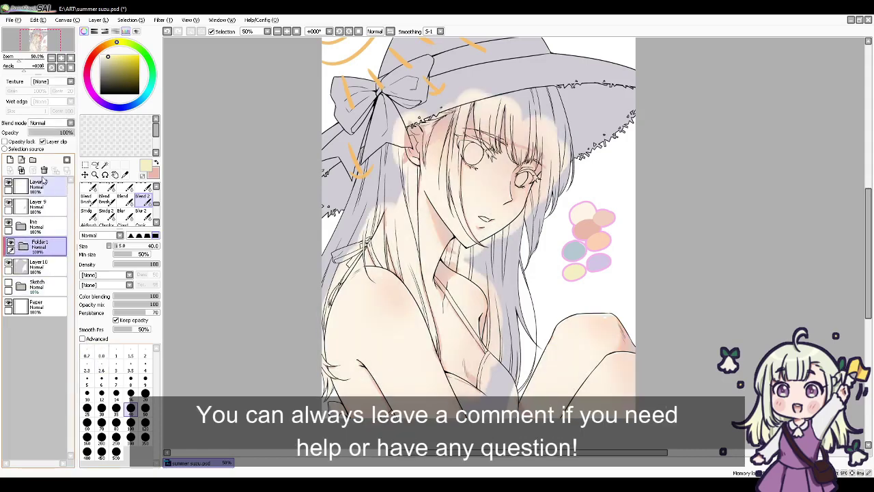
pyautogui.click(20, 159)
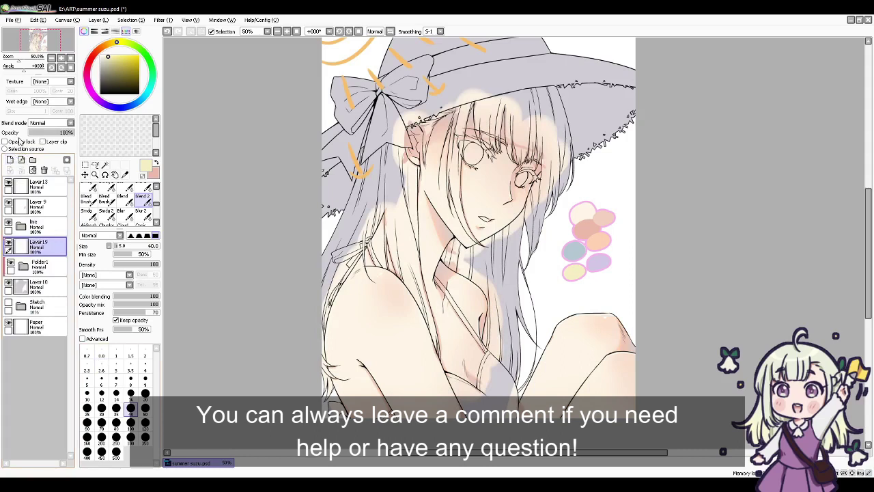
pyautogui.click(52, 143)
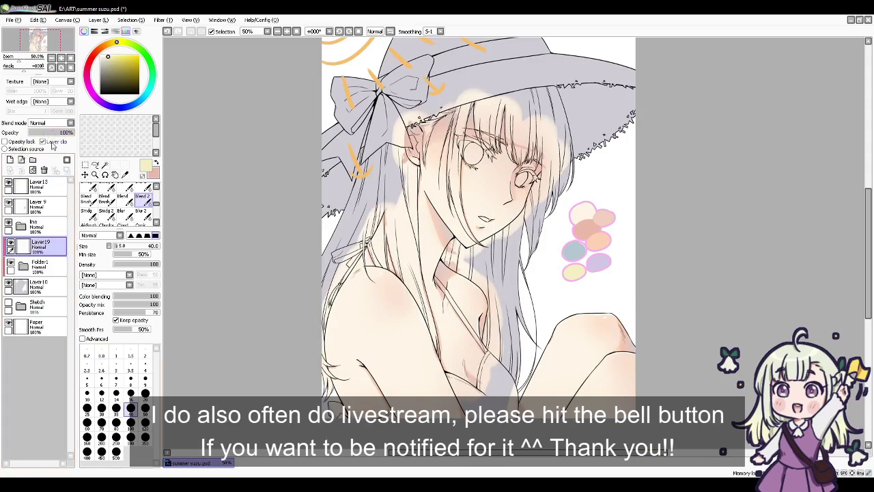